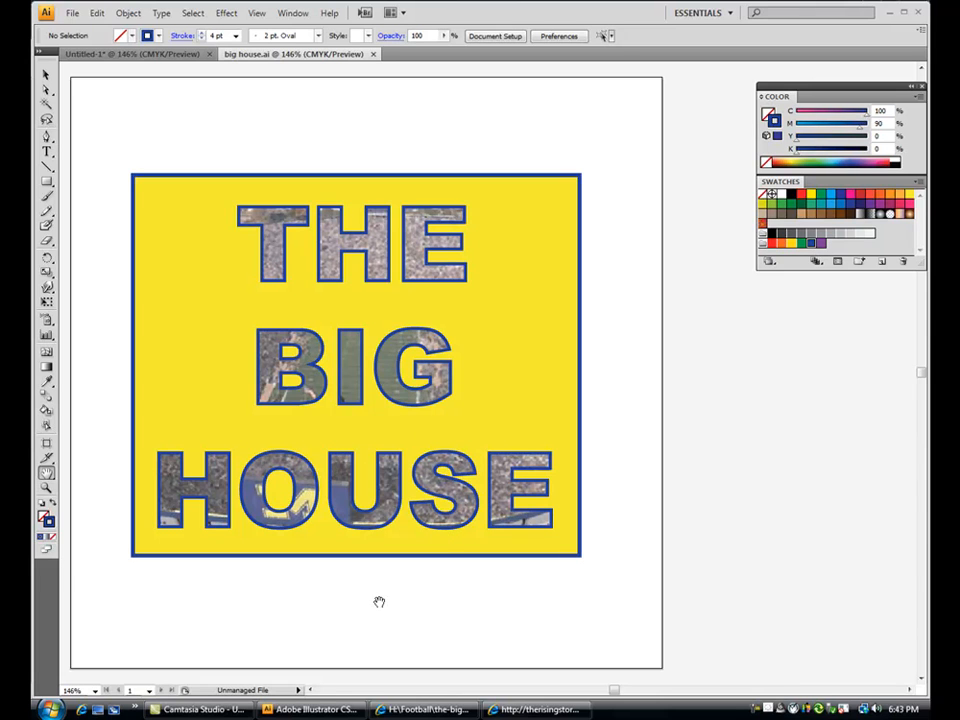
Bring up the blank Untitled-1 document, then switch to Internet Explorer and copy the stadium picture the-big-house.jpg
left_click(183, 56)
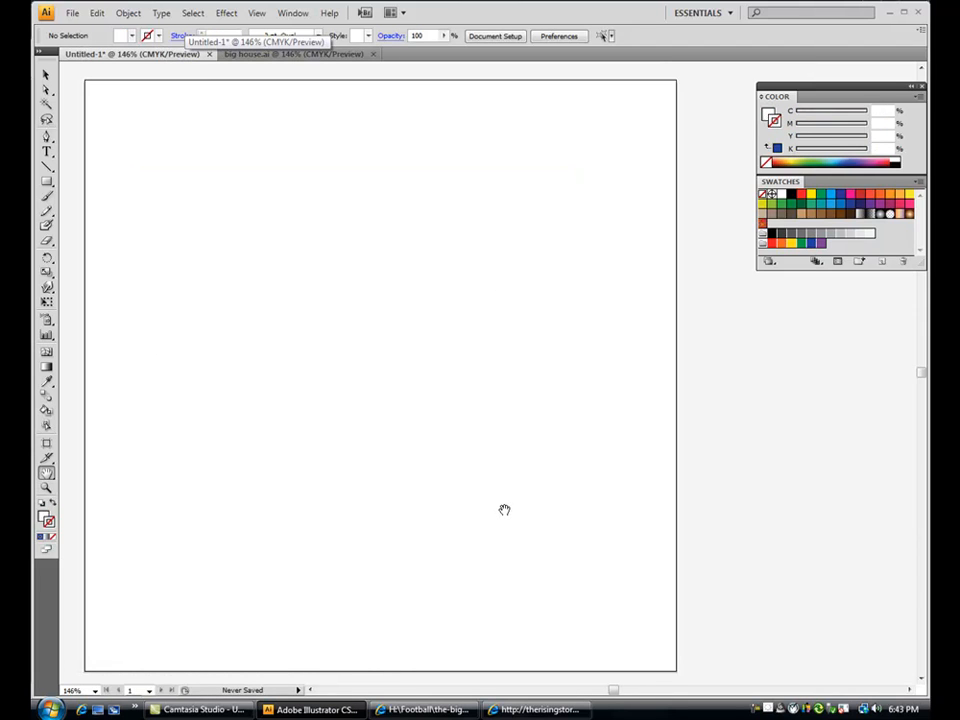
left_click(445, 710)
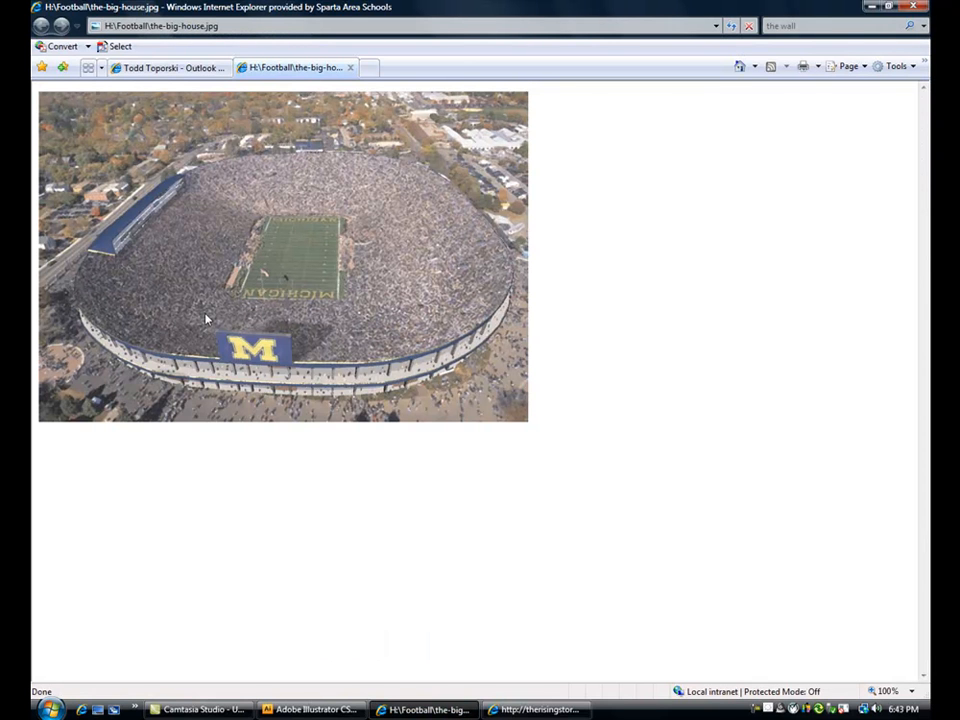
right_click(298, 255)
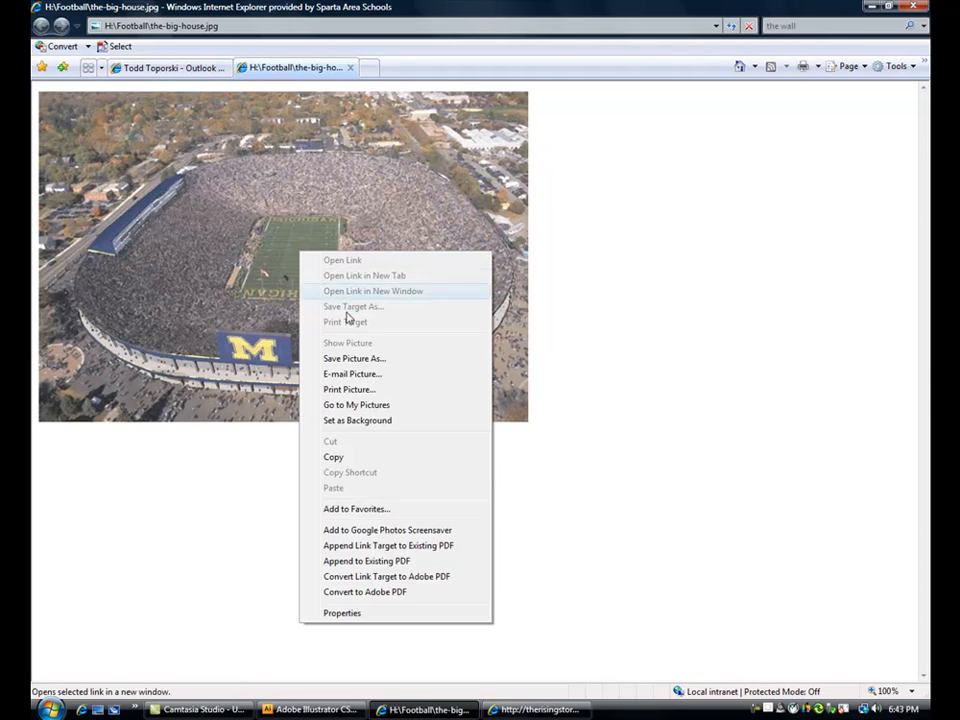
left_click(358, 457)
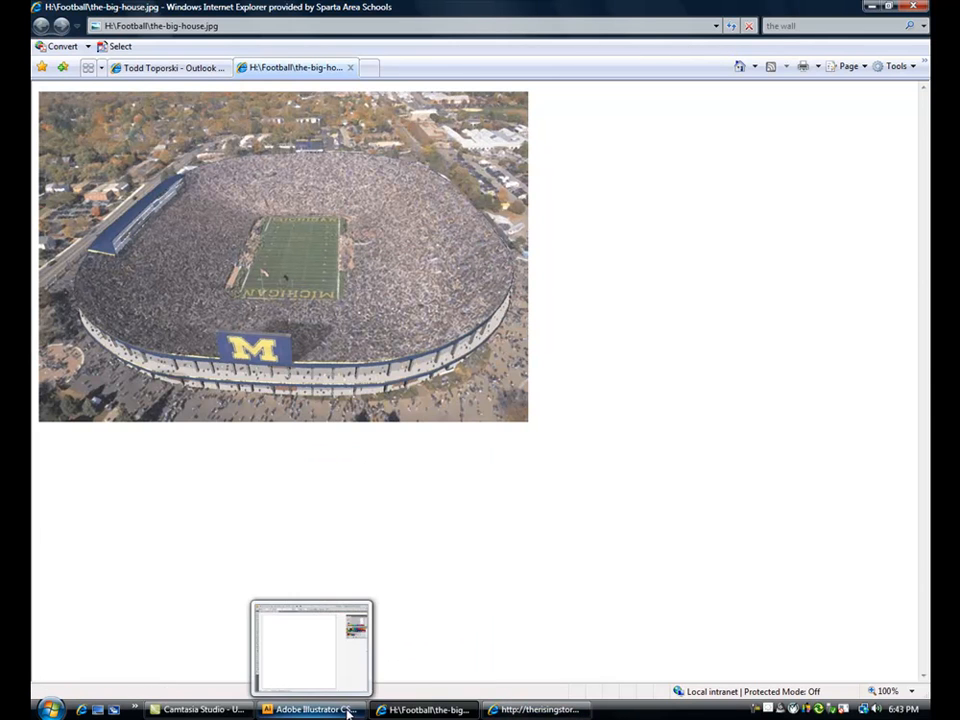
Switch back to Adobe Illustrator and paste the copied stadium picture into the blank Untitled-1 document
left_click(312, 709)
right_click(325, 369)
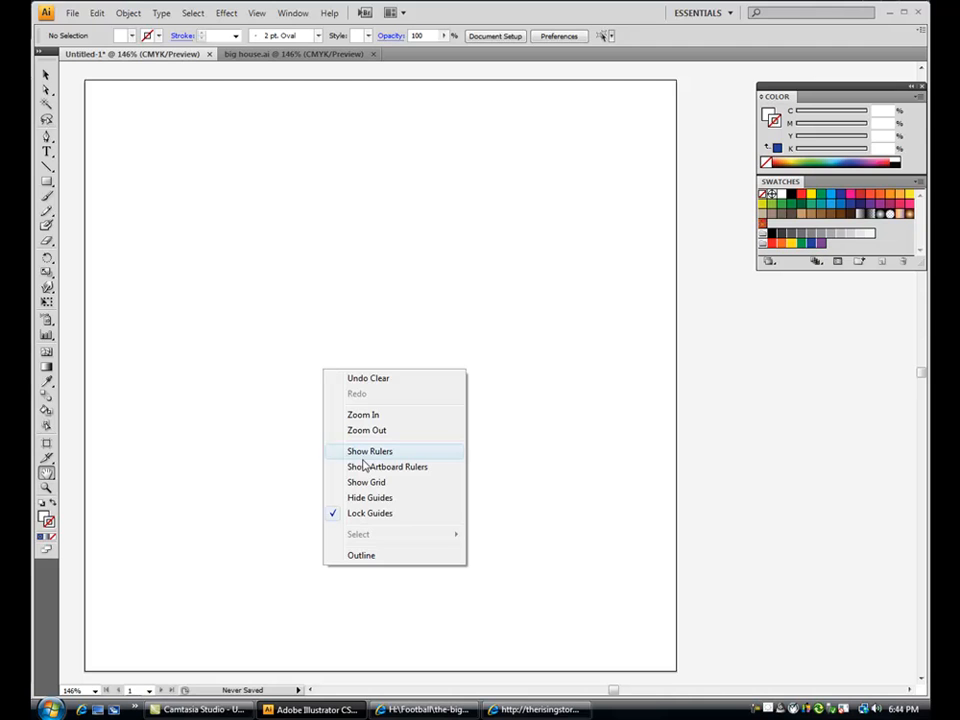
left_click(97, 13)
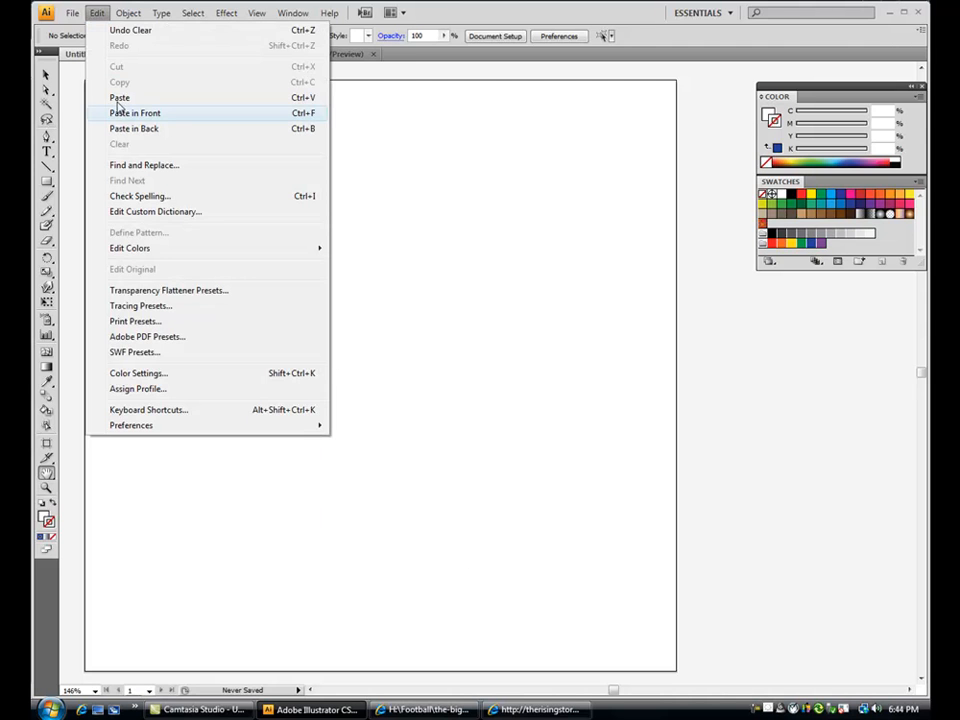
left_click(120, 98)
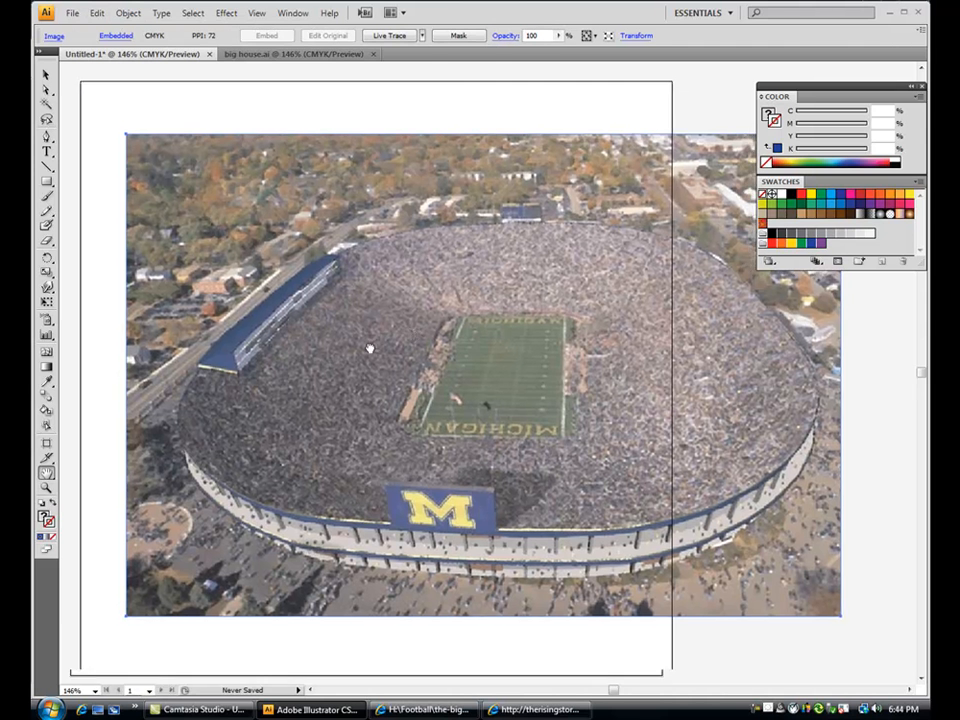
Move the stadium picture so that it is roughly centred across the artboard's width
left_click_drag(370, 349, 459, 349)
left_click(46, 90)
left_click_drag(278, 280, 182, 274)
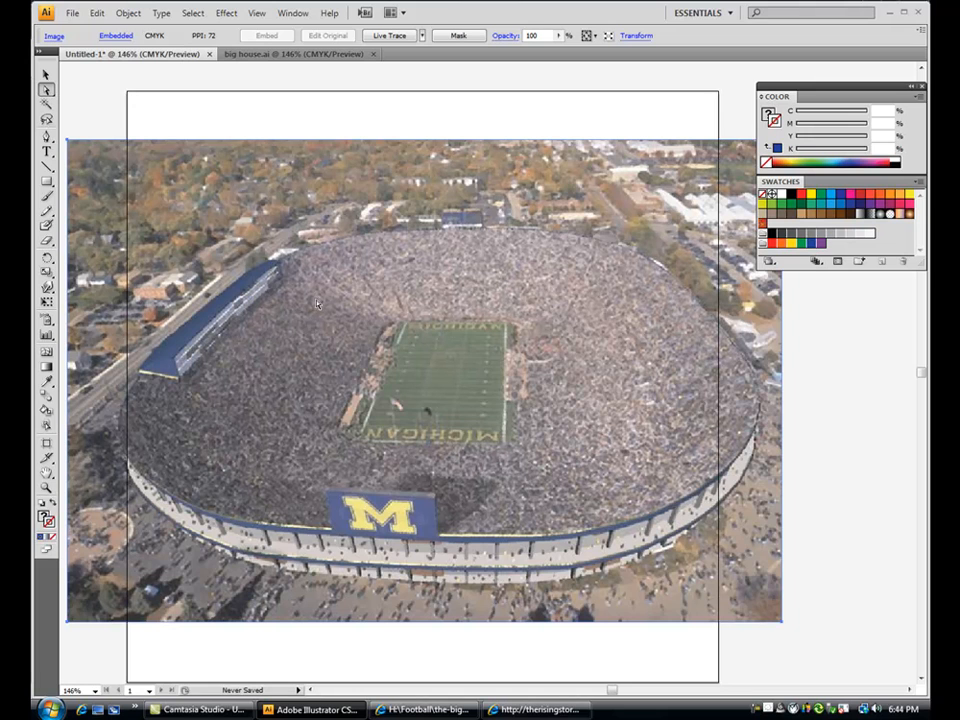
Add the text THE BIG HOUSE over the picture, one word per line, and set its font to Arial
left_click(46, 151)
left_click(539, 460)
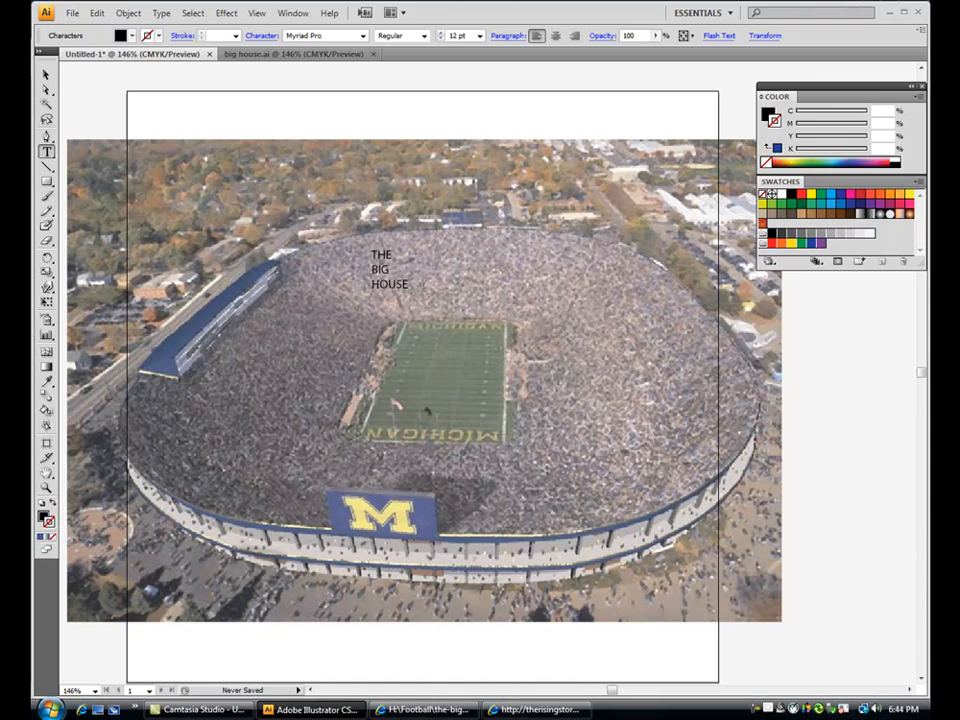
key("ctrl+a")
left_click(362, 38)
left_click_drag(401, 100, 401, 52)
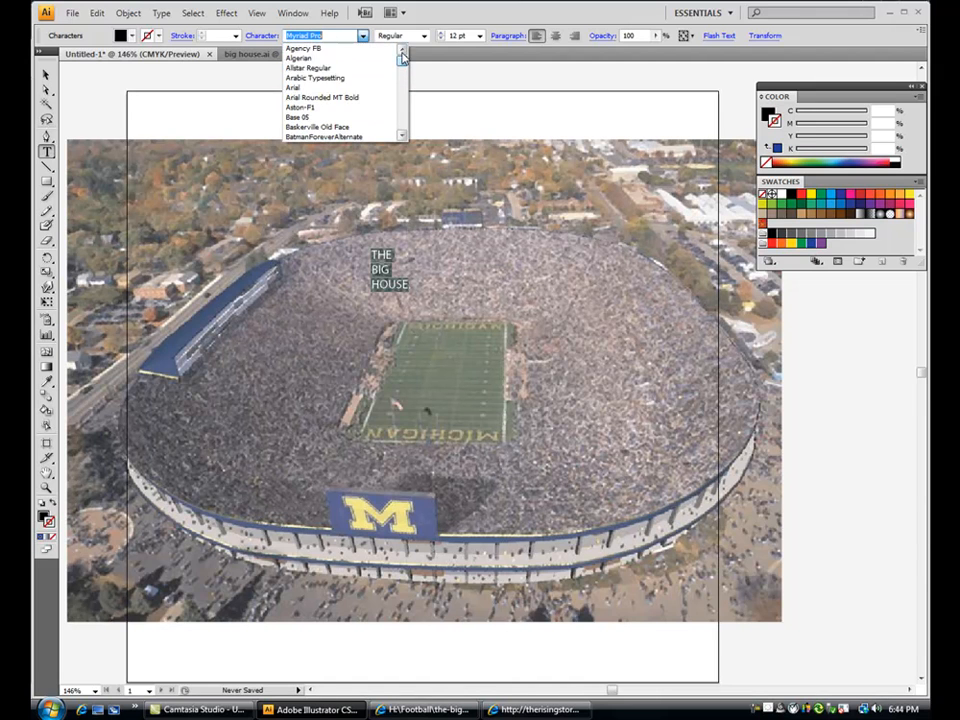
left_click(305, 88)
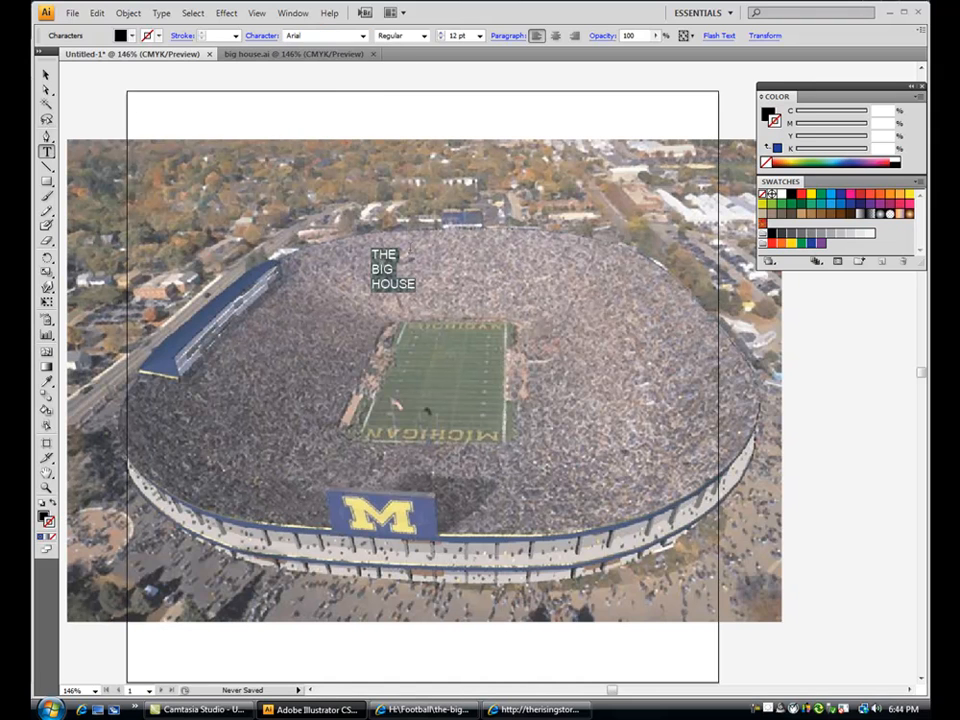
Keep the text in Arial and set its font style to Black
left_click(362, 35)
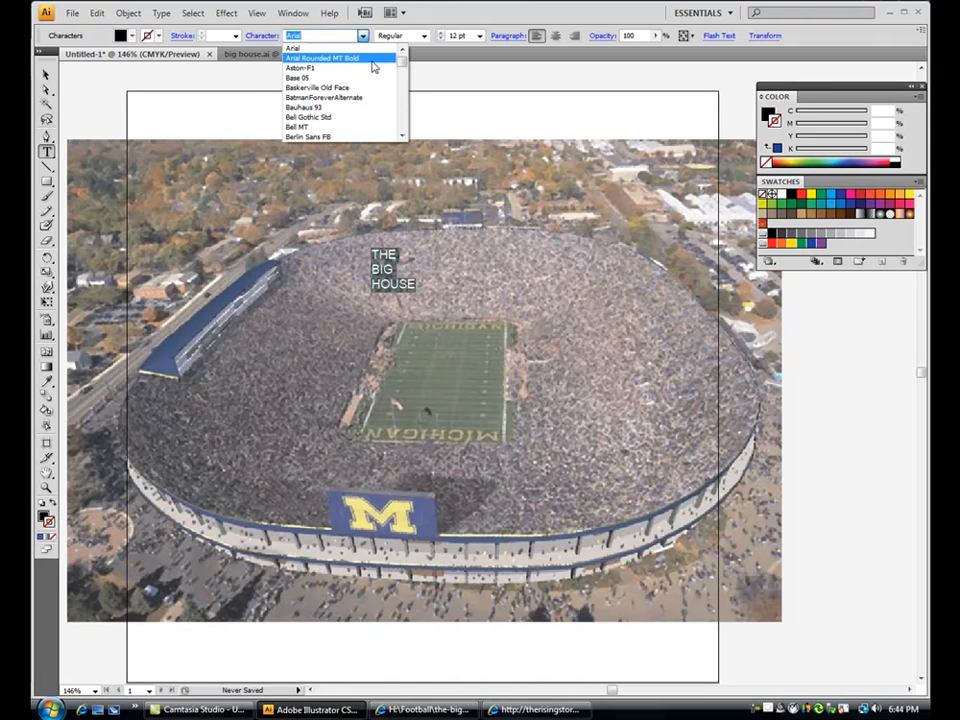
left_click(342, 49)
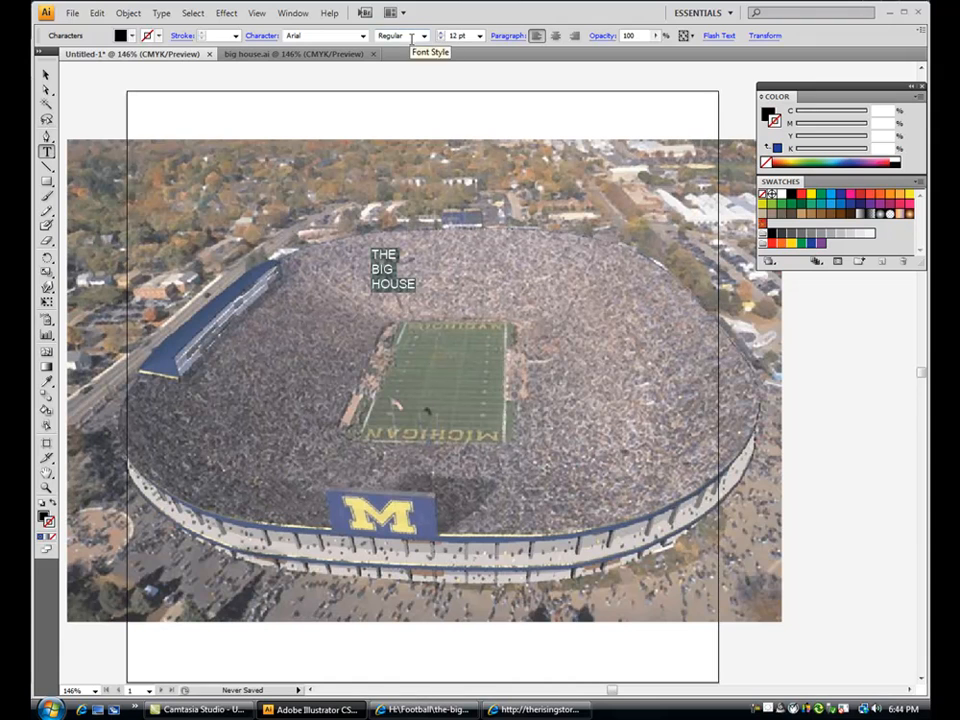
left_click(424, 36)
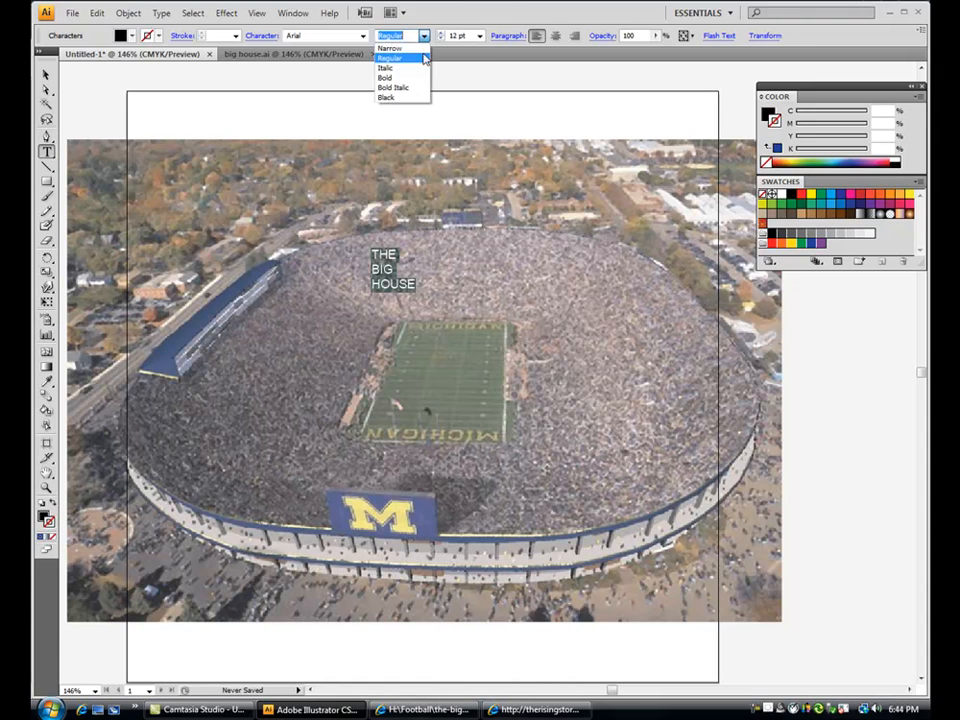
left_click(392, 98)
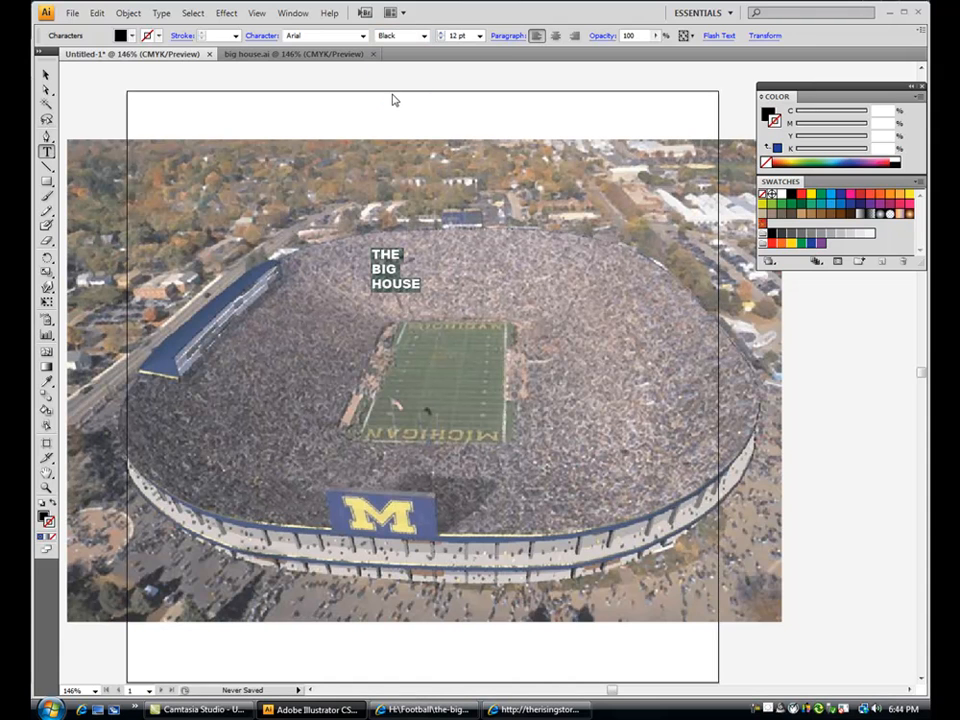
Set the text size to 100 pt and centre-align the three lines
left_click(479, 35)
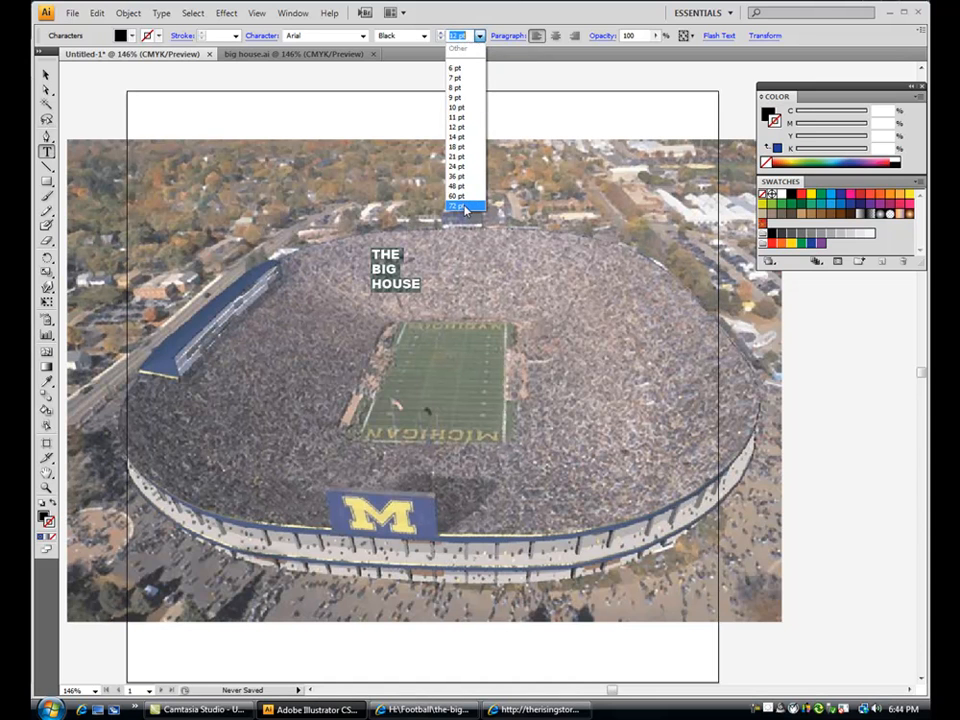
type("100")
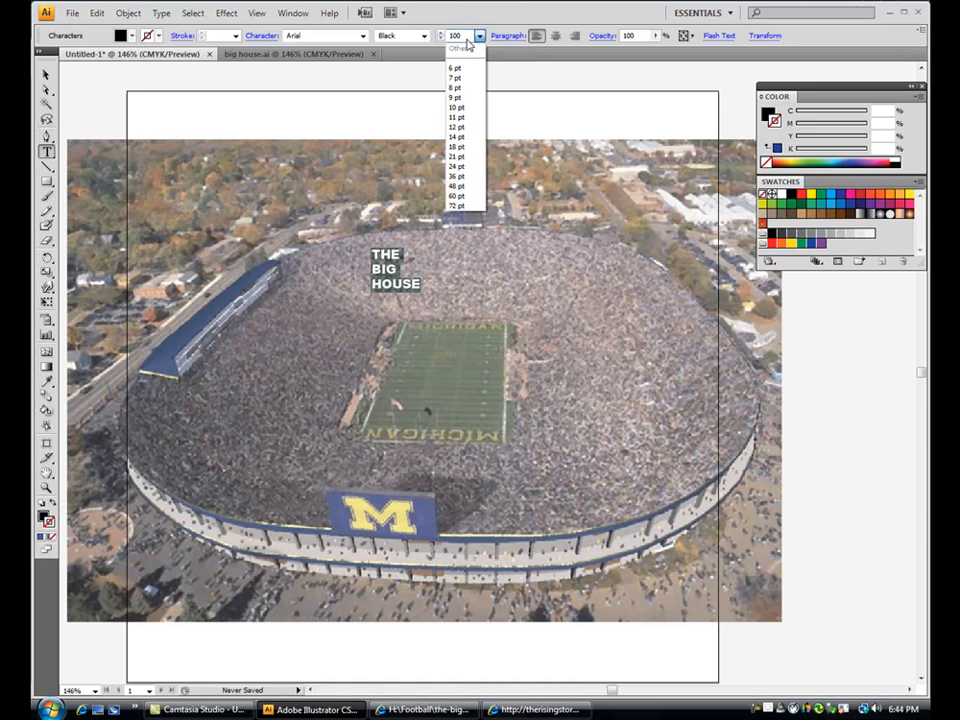
key("Return")
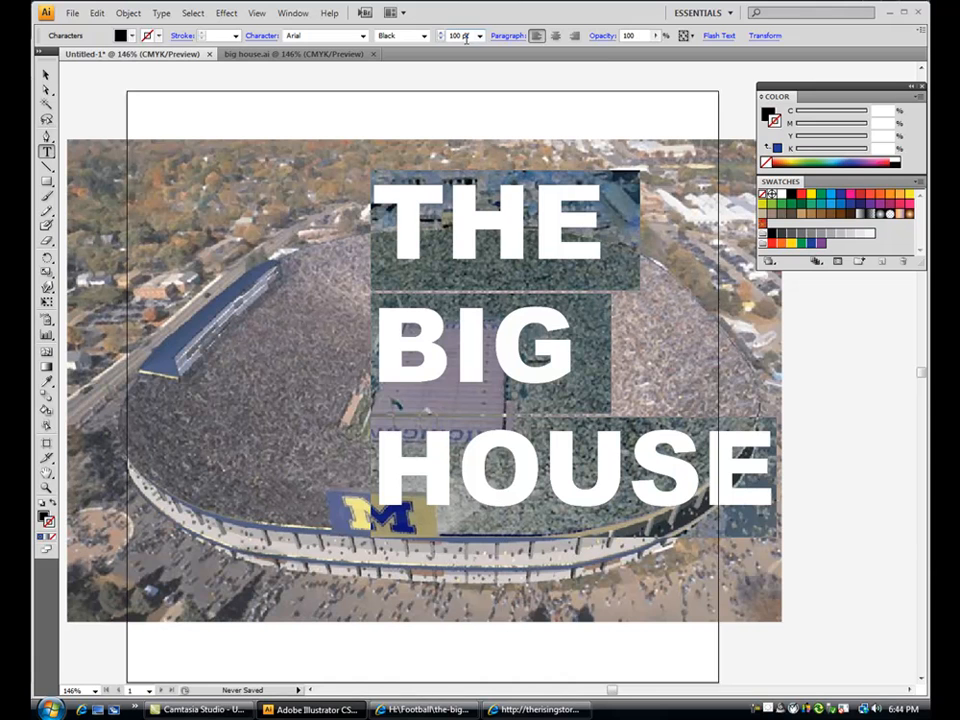
left_click(556, 35)
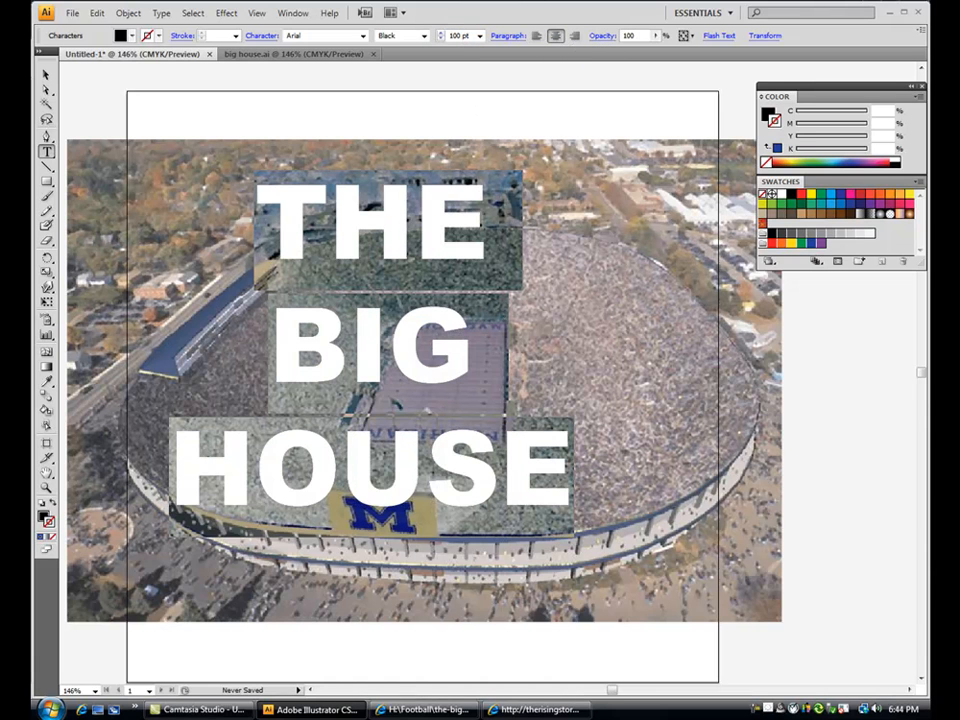
Centre the text over the stadium picture and make a clipping mask from the text and the picture
left_click(46, 89)
left_click_drag(327, 345, 394, 378)
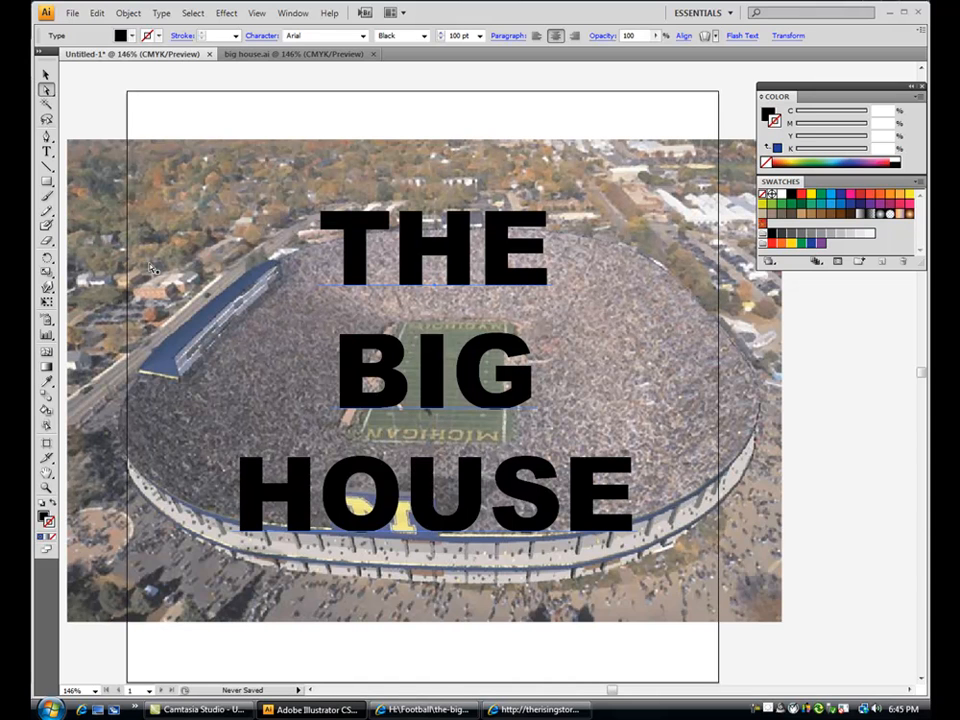
left_click(126, 138)
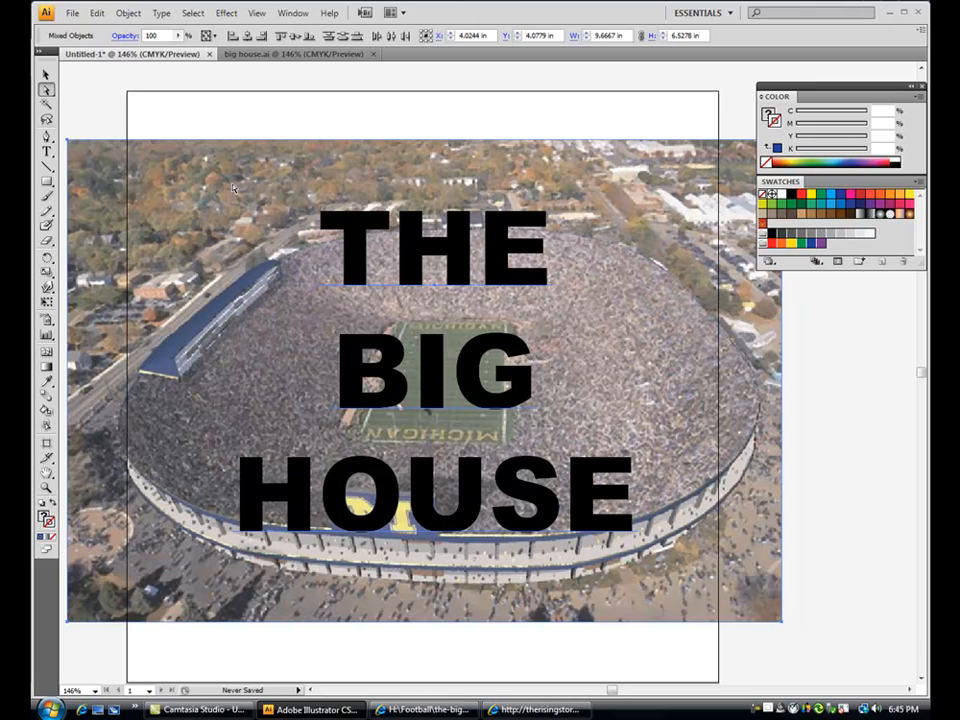
left_click(129, 13)
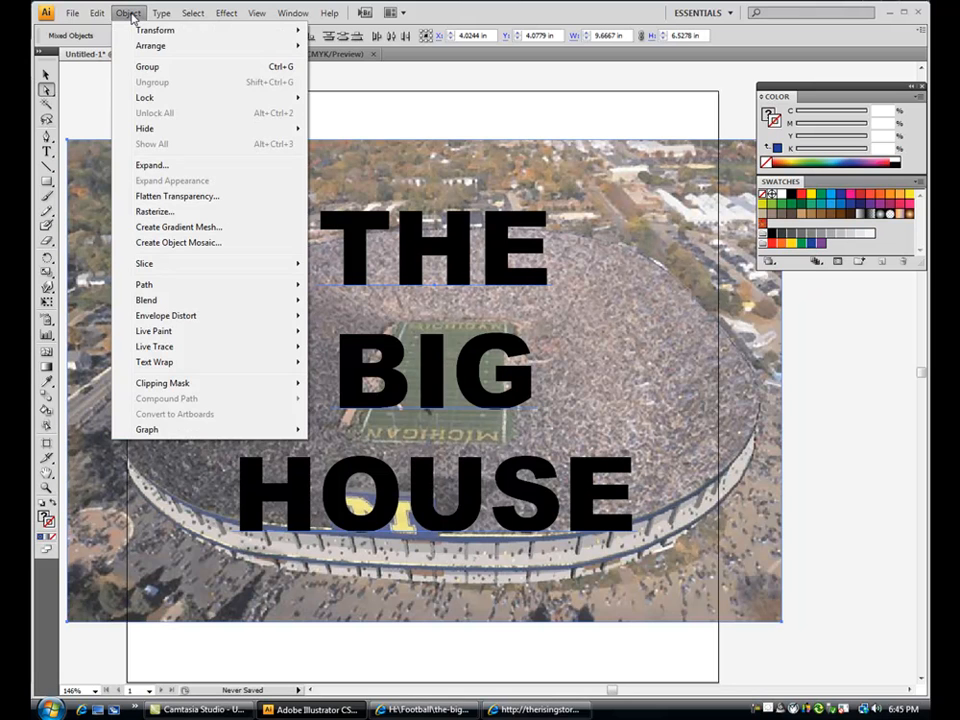
mouse_move(183, 389)
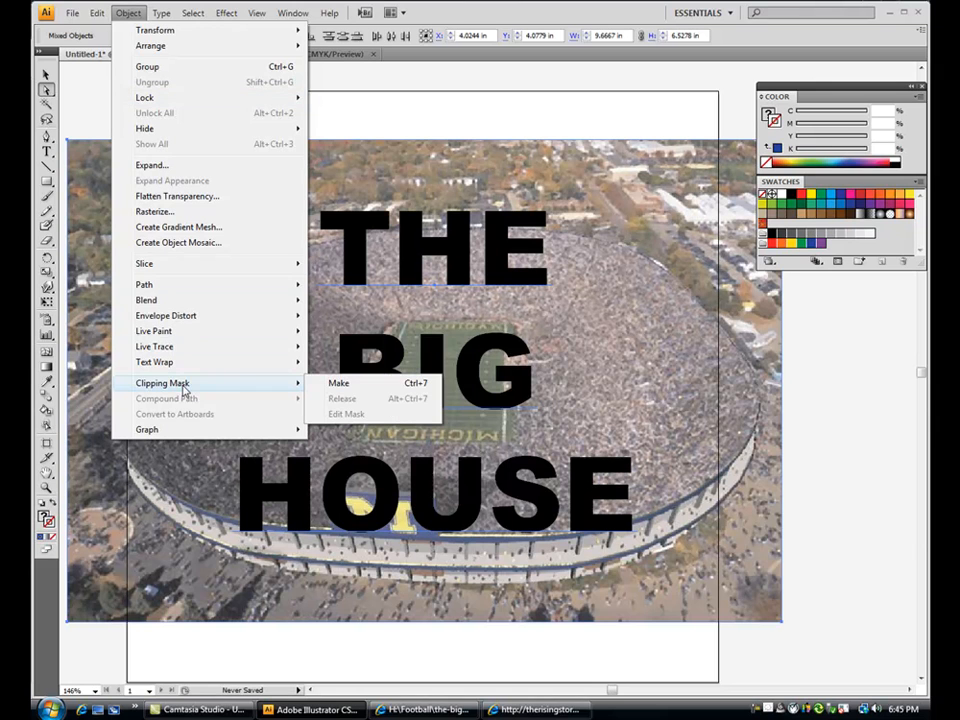
left_click(340, 384)
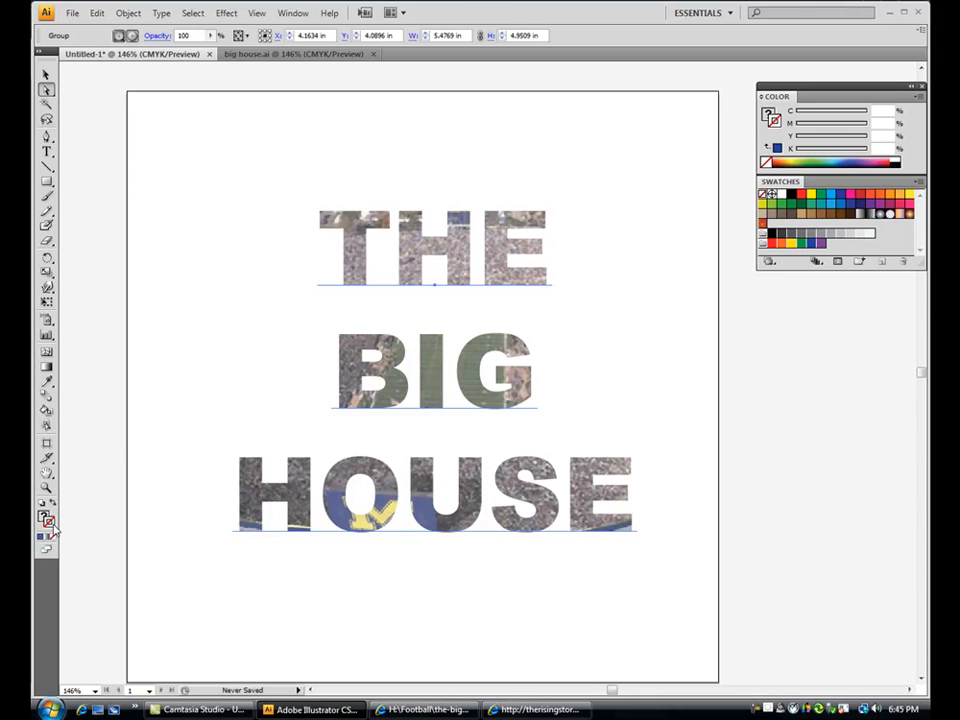
Outline the picture-filled letters with a blue stroke (C 100, M 90, Y 0, K 0) at 3 pt weight
left_click(812, 244)
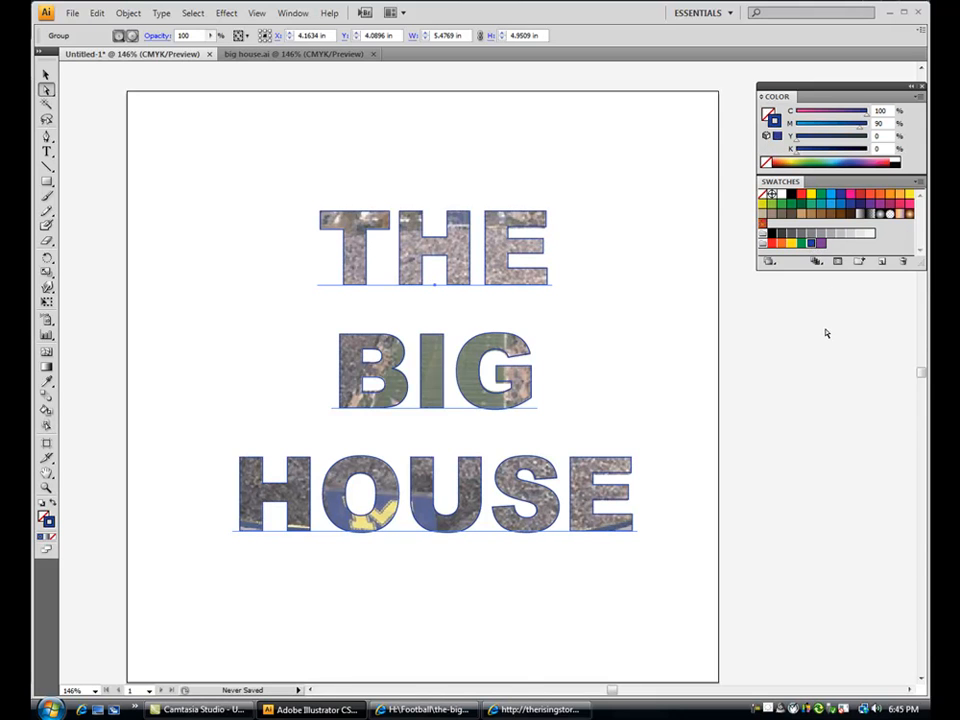
left_click(294, 13)
left_click(296, 422)
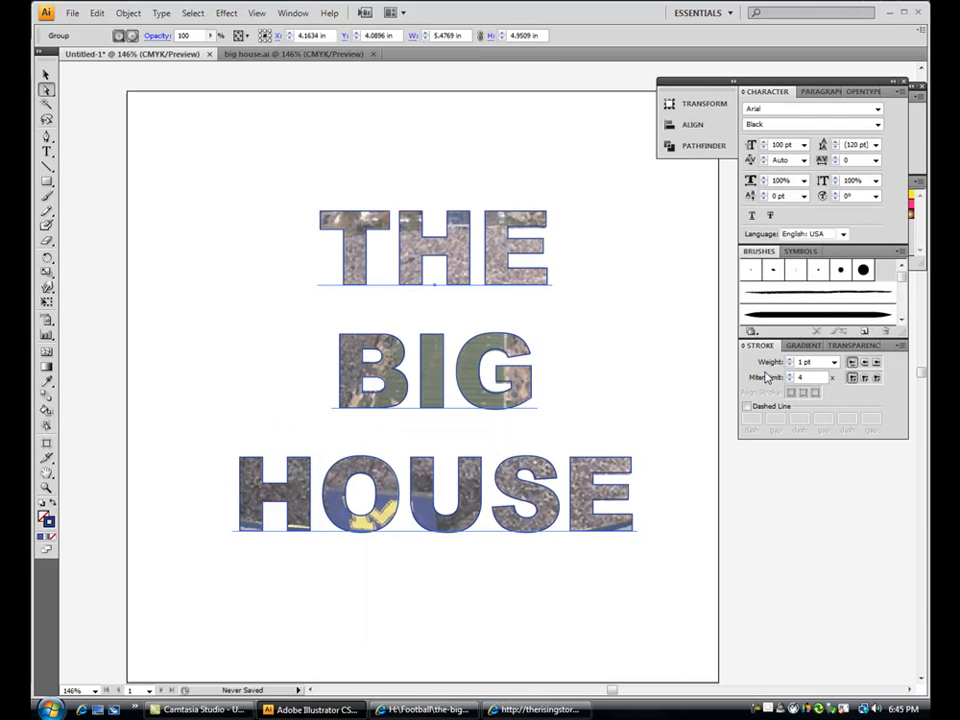
left_click(834, 362)
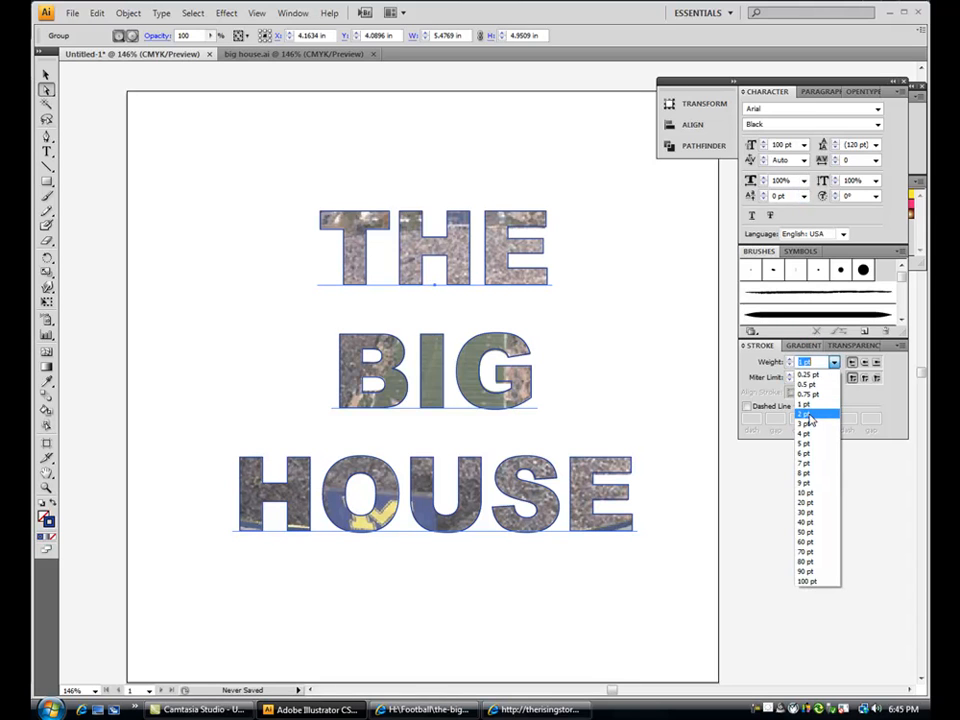
left_click(806, 424)
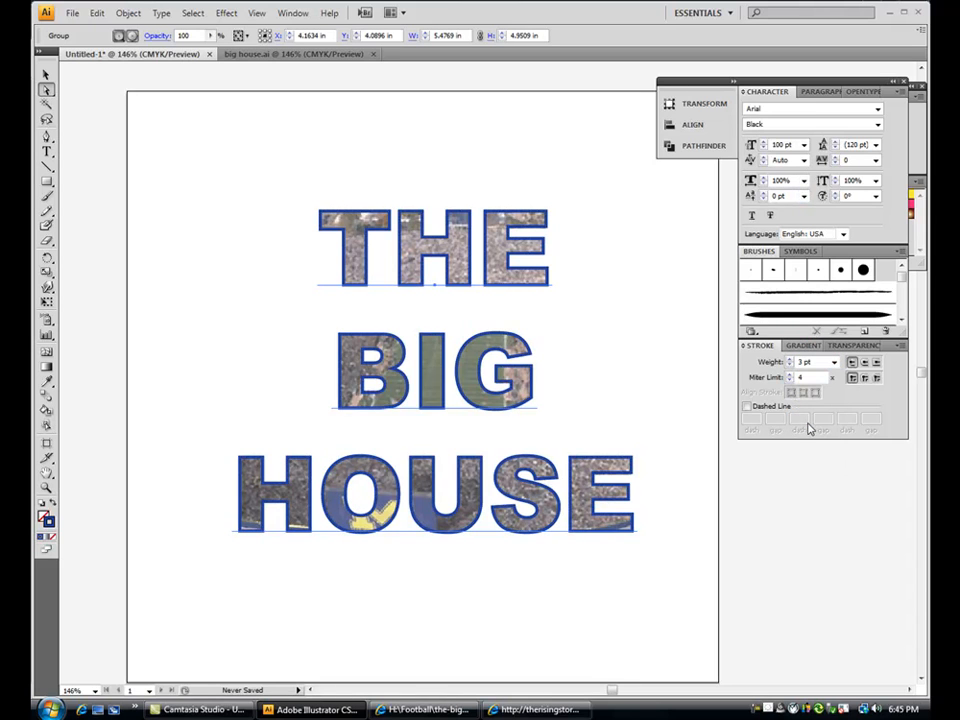
left_click(612, 333)
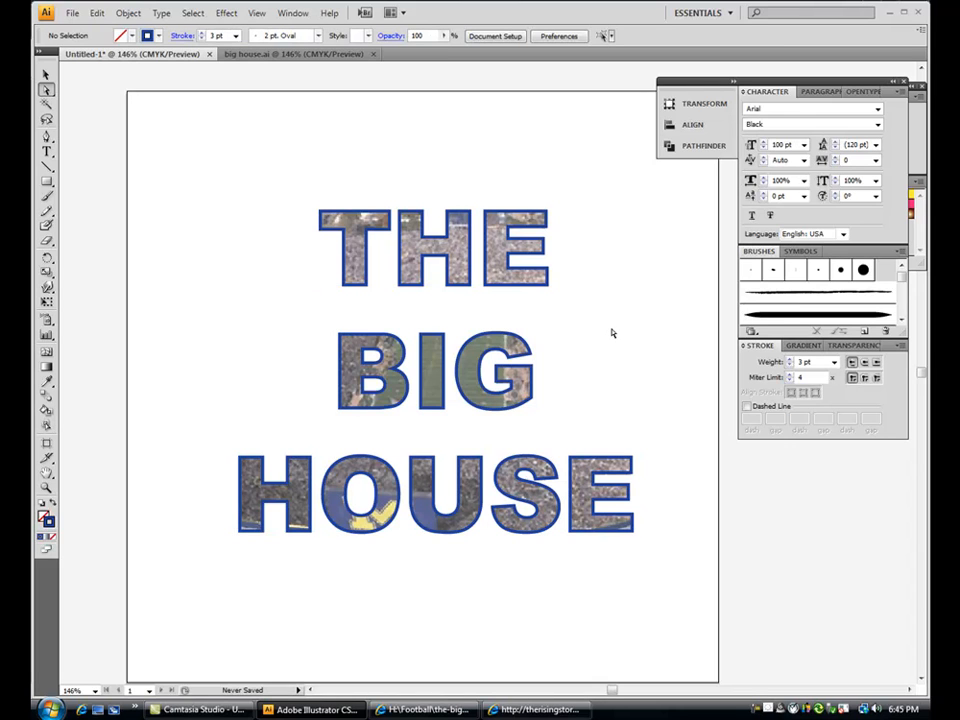
Draw a rectangle about 6.56 by 5.45 in around the words and fill it with yellow (C 5, M 0, Y 90, K 0)
left_click(46, 181)
mouse_move(186, 168)
left_mouse_down()
mouse_move(270, 317)
mouse_move(630, 648)
mouse_move(659, 571)
mouse_move(673, 571)
left_mouse_up()
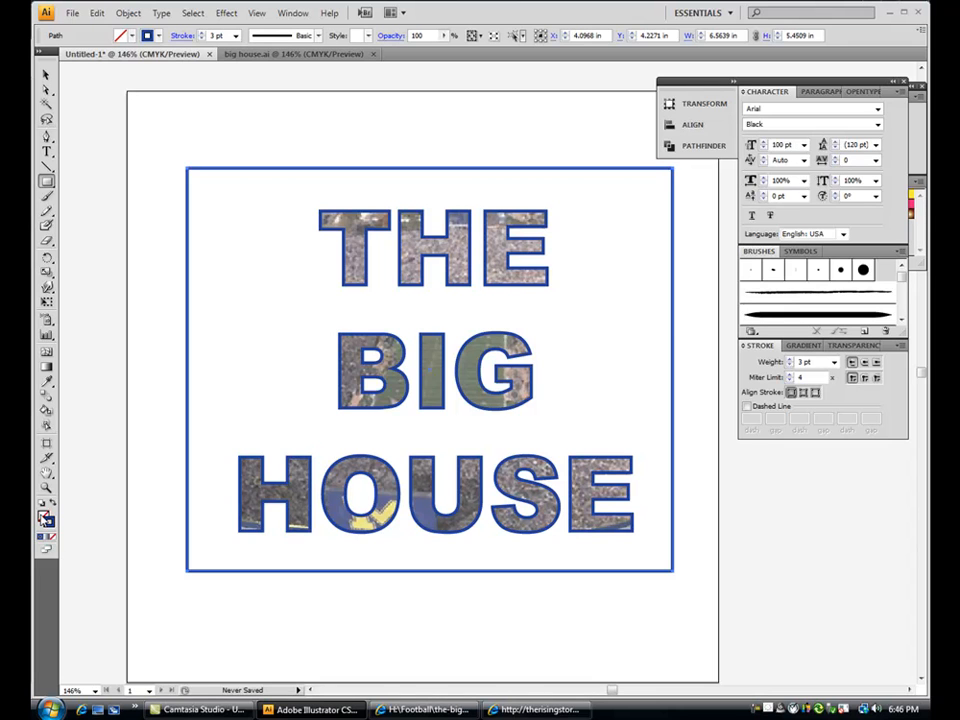
left_click(903, 82)
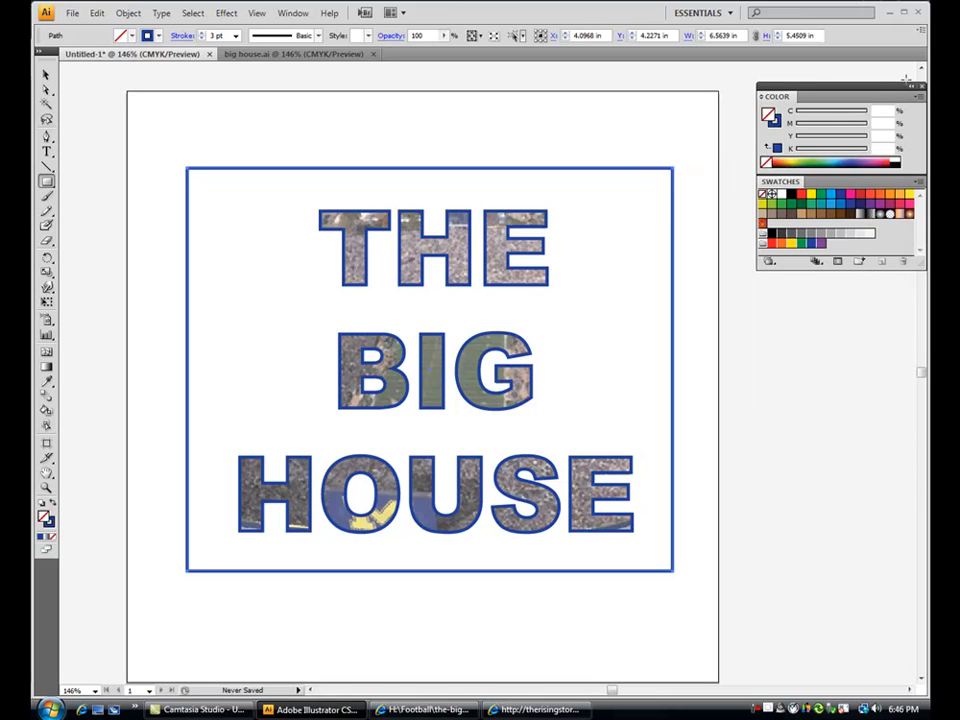
left_click(910, 195)
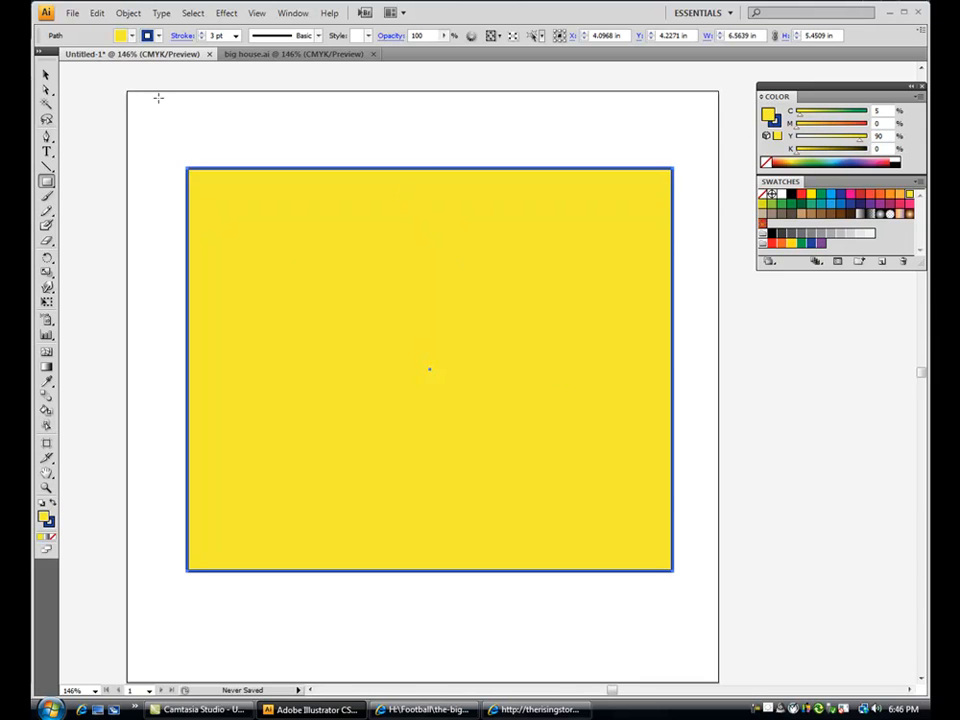
Send the yellow rectangle to the back, behind the picture-filled letters
left_click(128, 14)
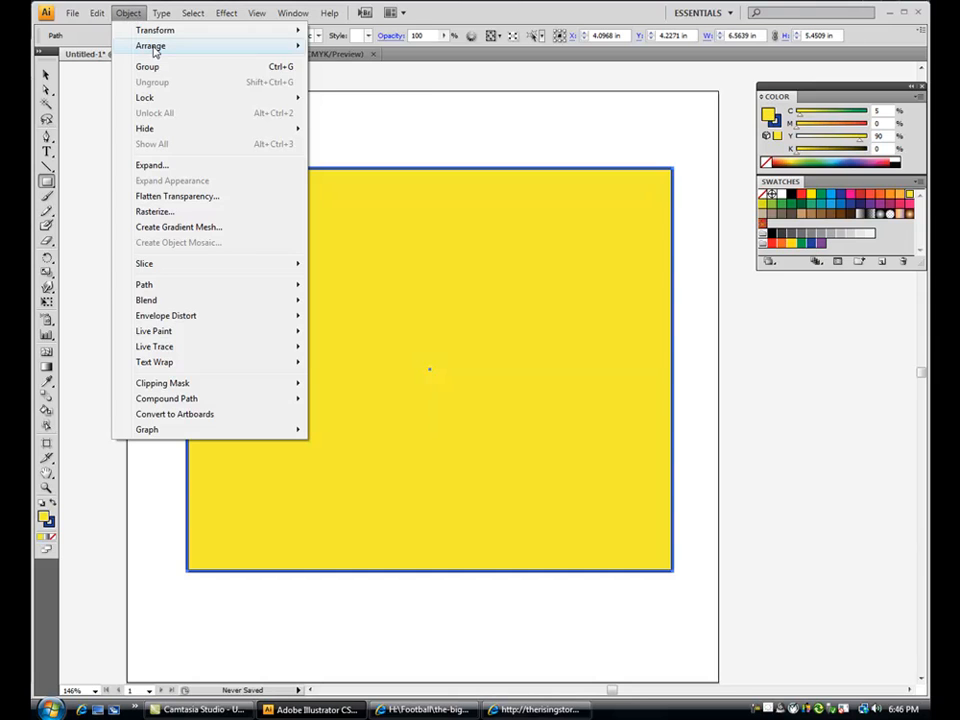
mouse_move(120, 44)
left_click(352, 92)
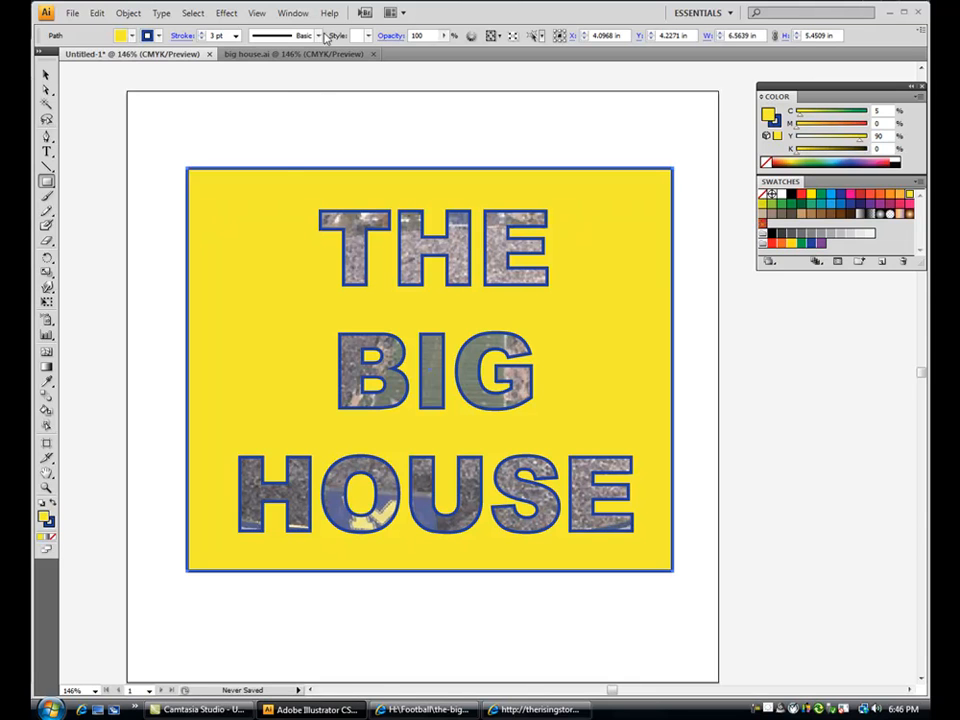
left_click(73, 13)
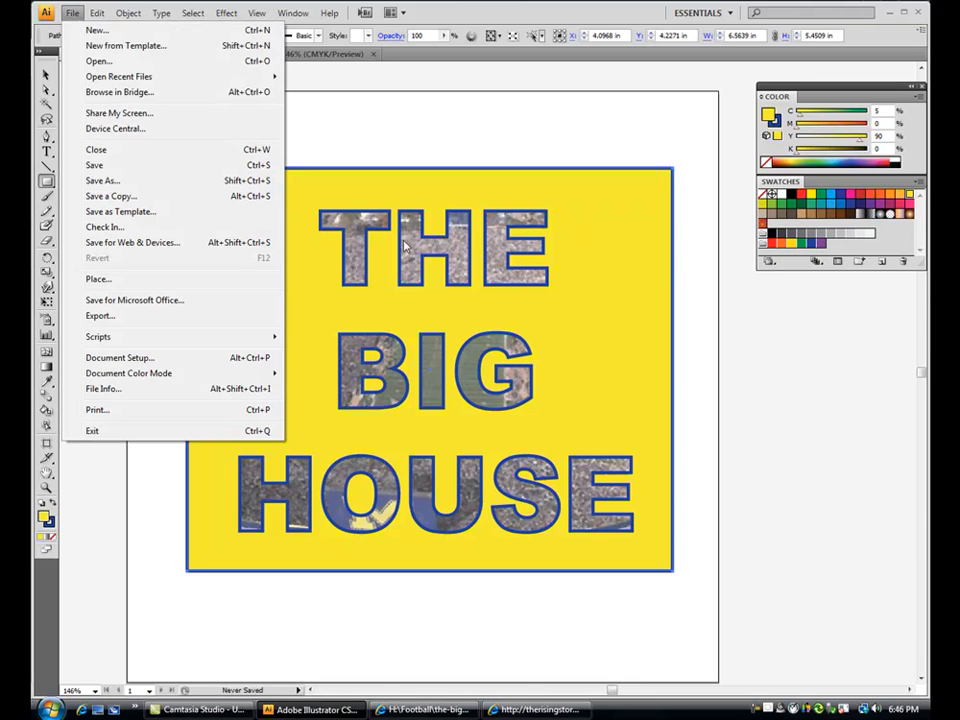
Create a new blank document for a second clipping mask graphic
left_click(106, 32)
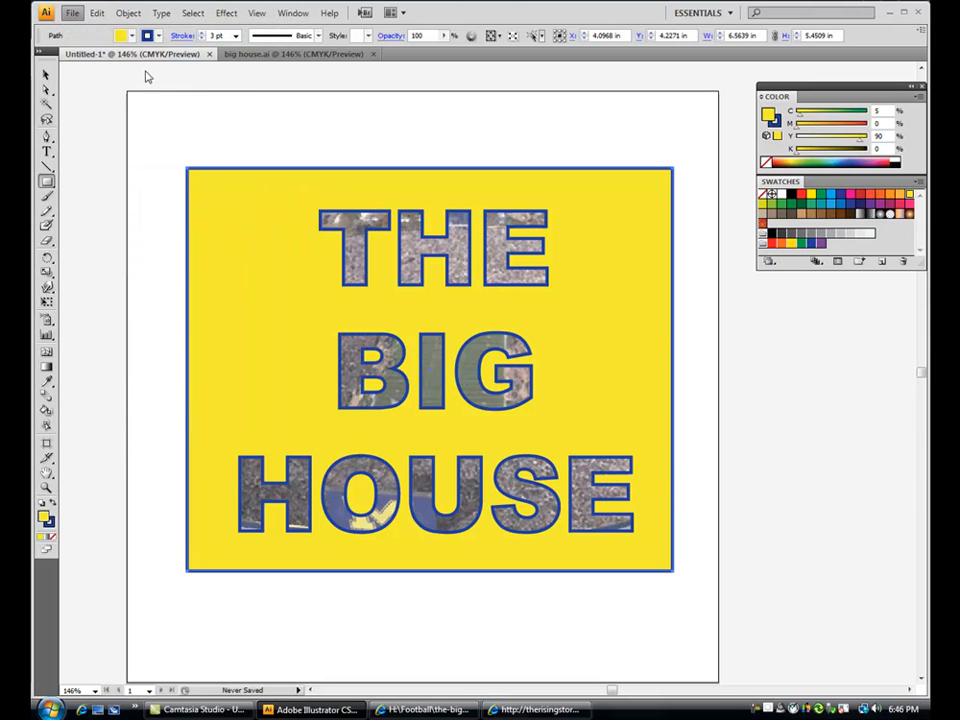
left_click(665, 219)
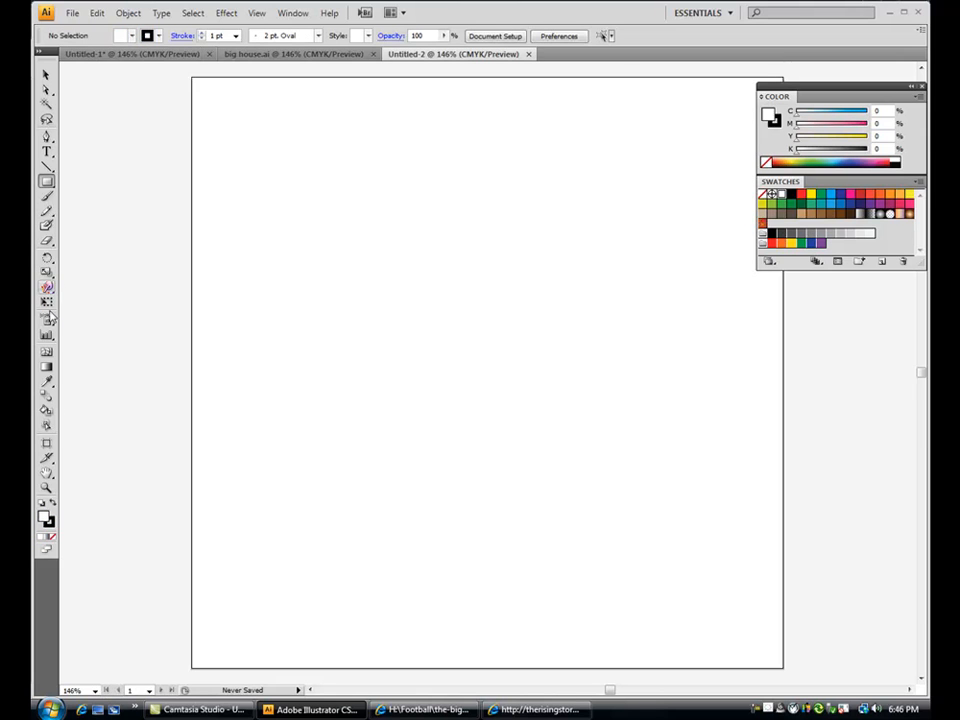
left_click(46, 472)
left_click_drag(364, 335, 311, 335)
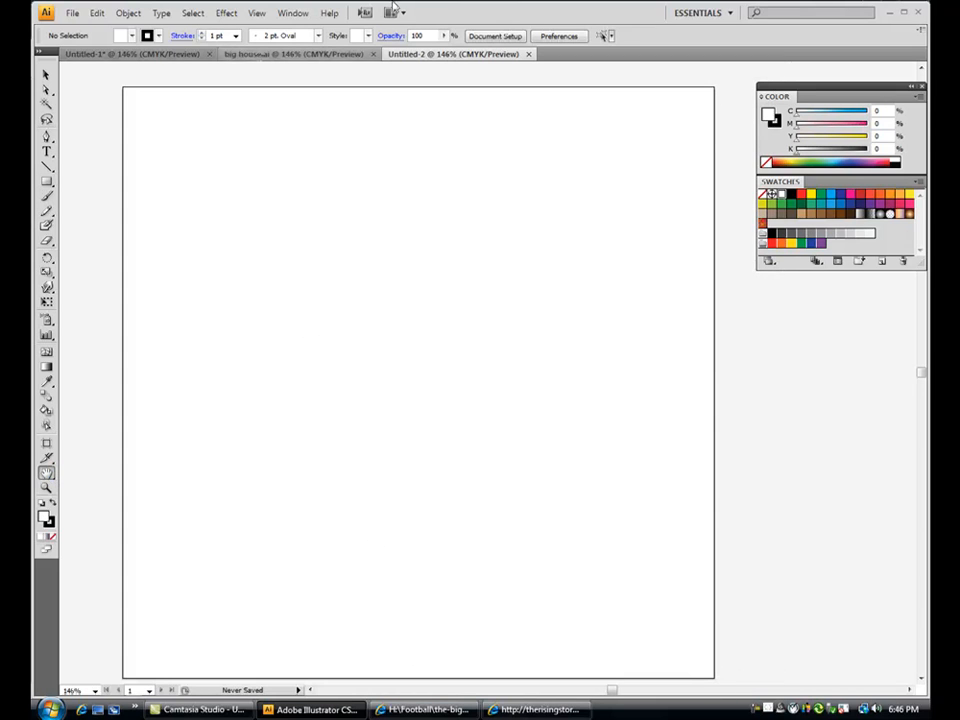
Copy the brick wall picture (wall.jpg) from Internet Explorer and paste it into the new Illustrator document
left_click(533, 709)
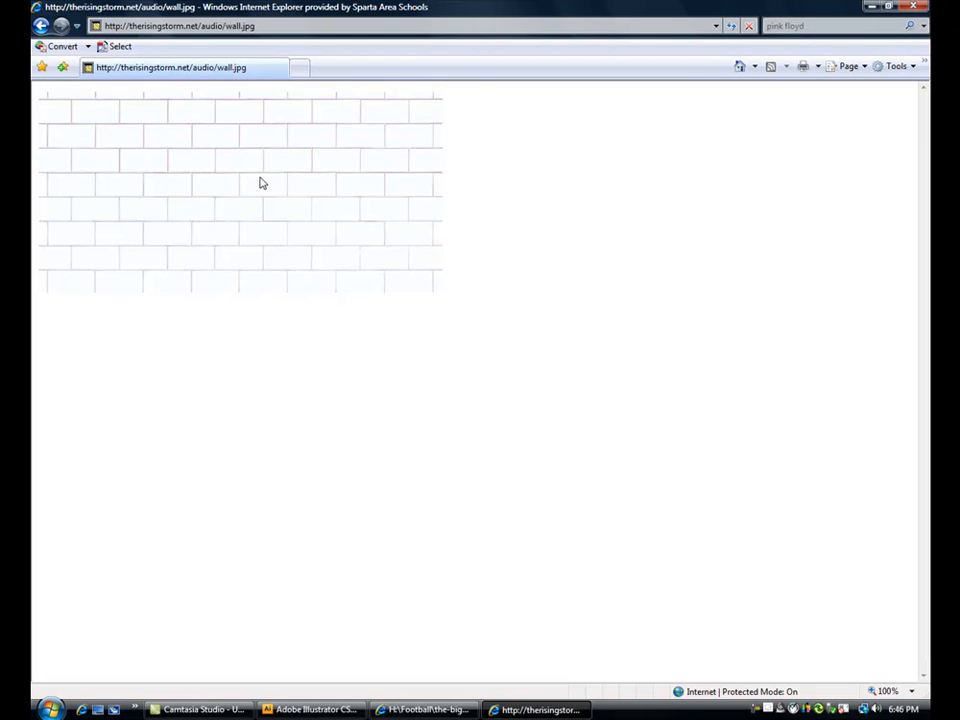
right_click(223, 165)
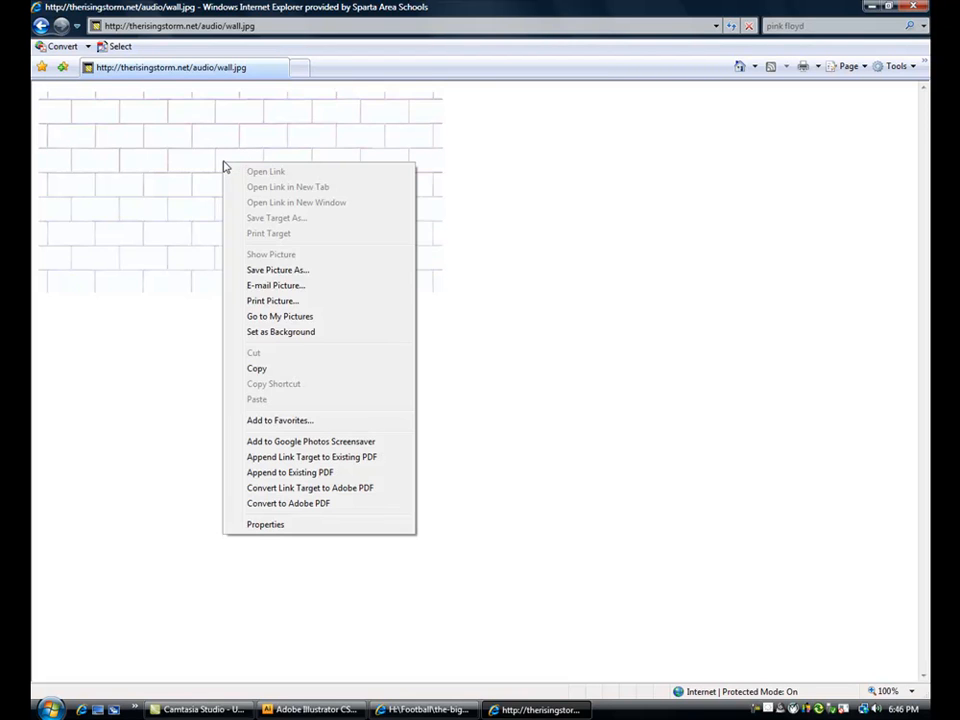
left_click(264, 372)
left_click(325, 709)
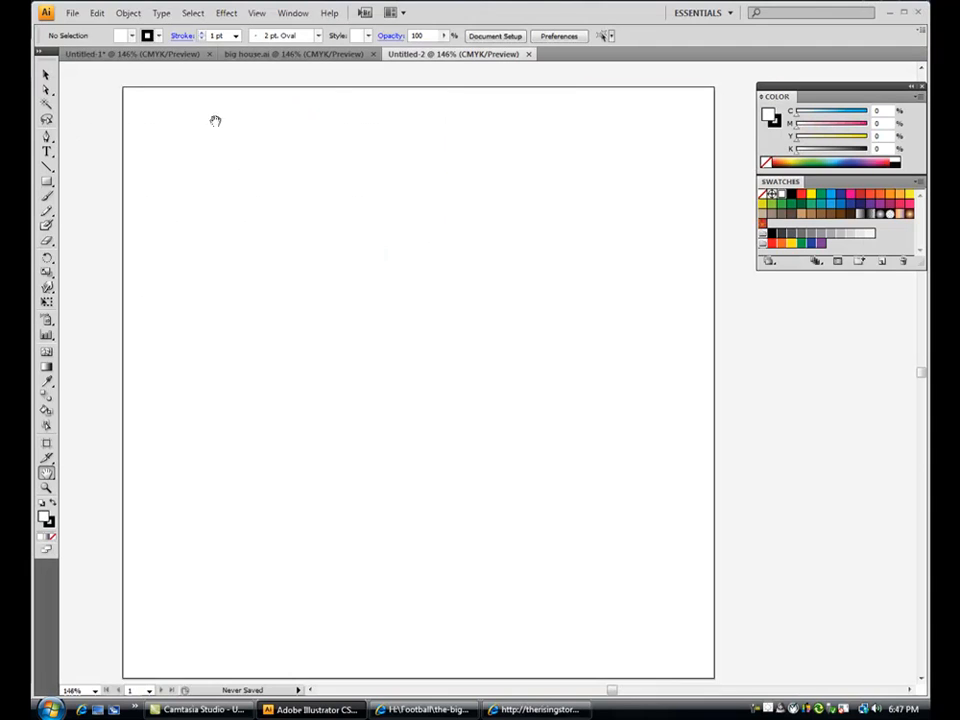
left_click(97, 14)
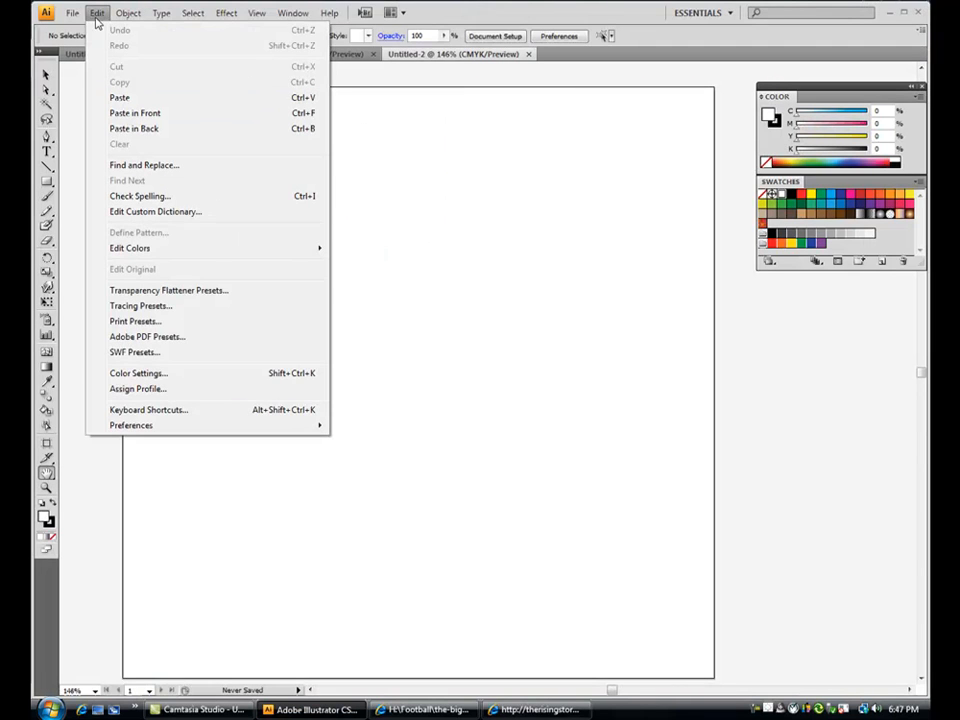
left_click(120, 97)
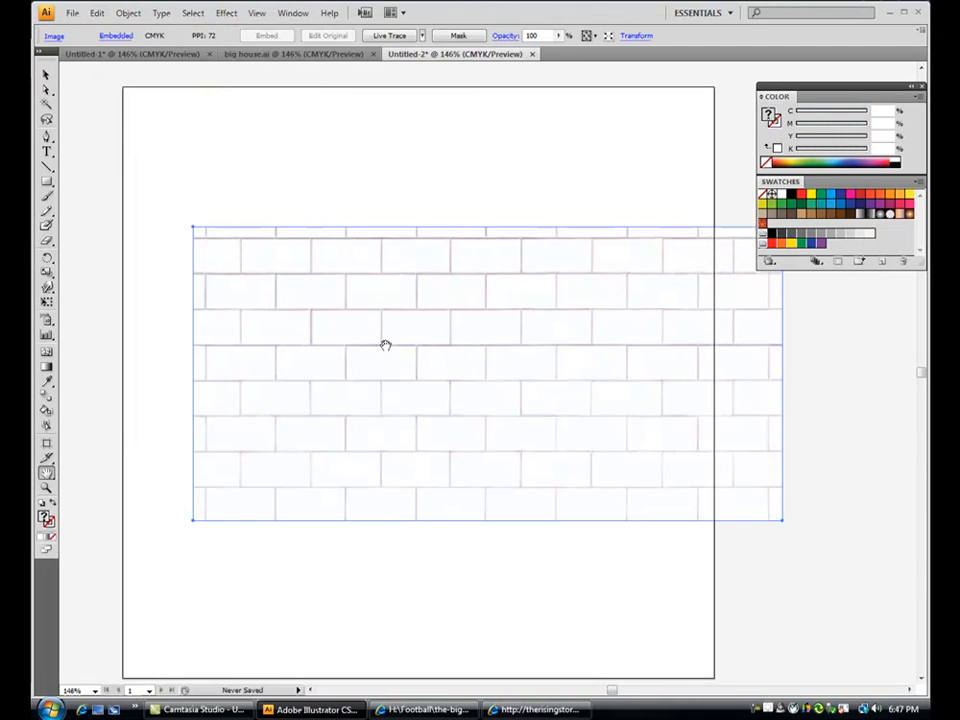
Move the brick wall picture so it spans the artboard's width, then deselect it
left_click(47, 92)
left_click_drag(437, 394, 388, 393)
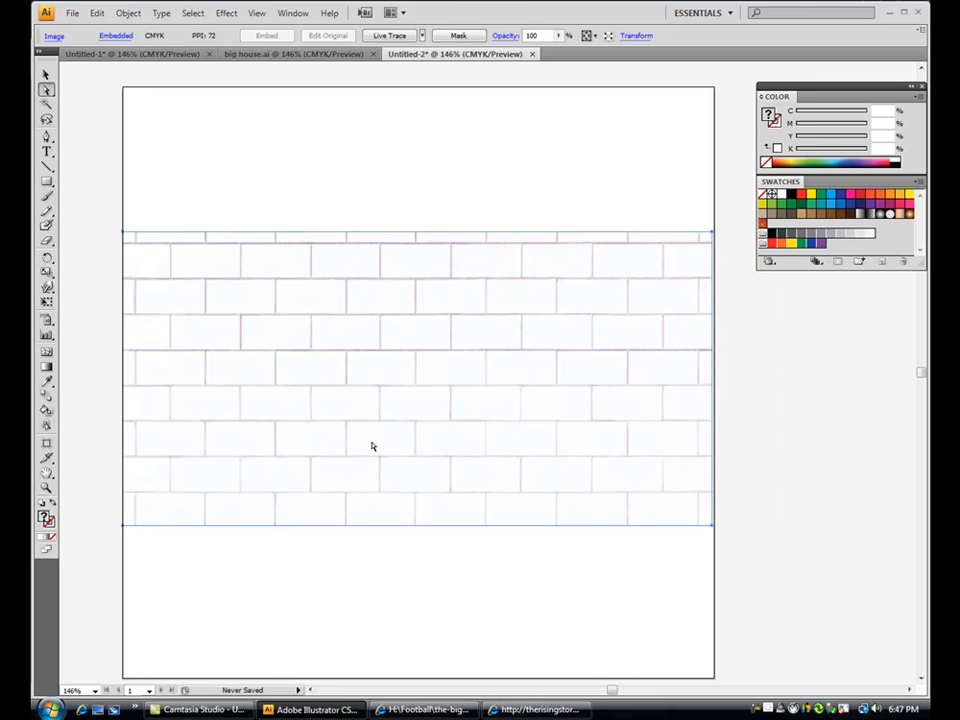
left_click(364, 543)
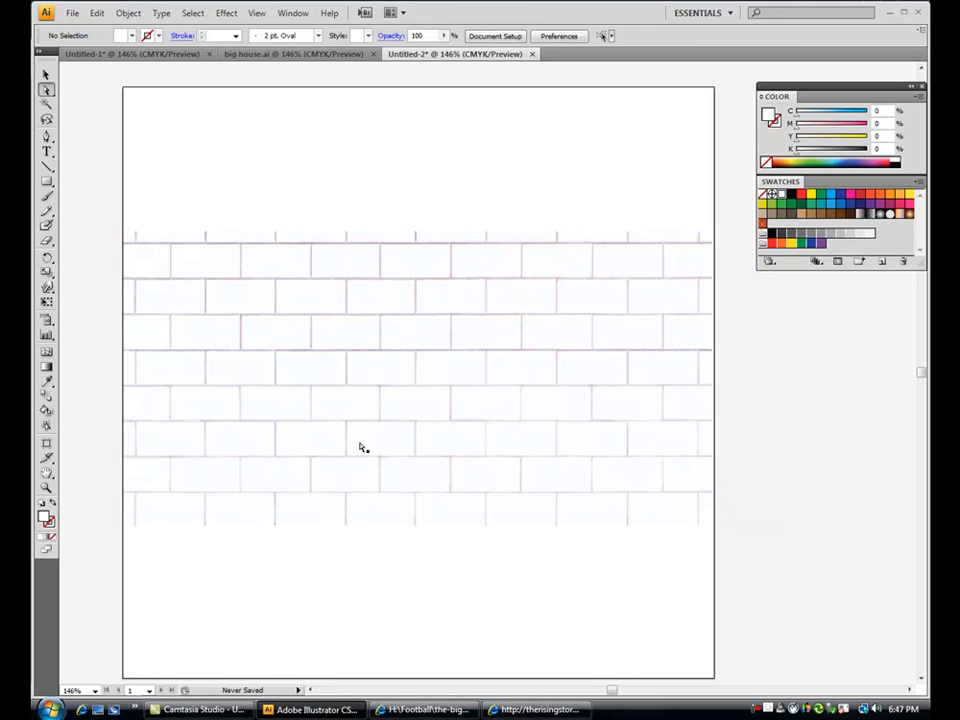
Add the text "Pink Floyd" over the brick wall picture
left_click(46, 152)
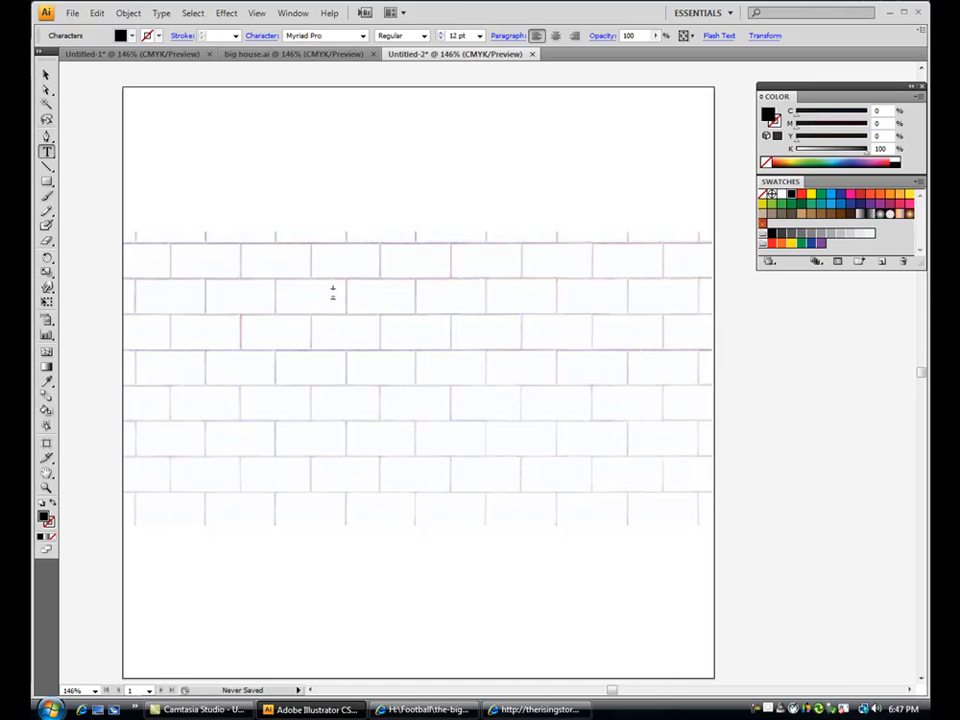
left_click(333, 292)
type("Pink Floyd")
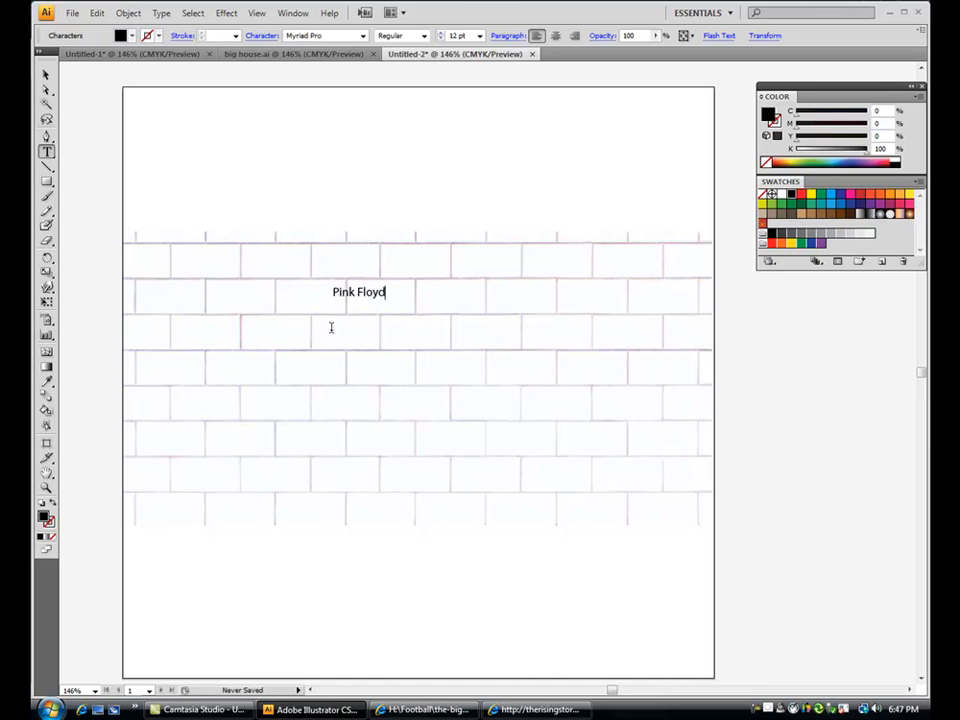
Format the Pink Floyd text in Arial, Black style, at 100 pt
left_click_drag(333, 292, 389, 291)
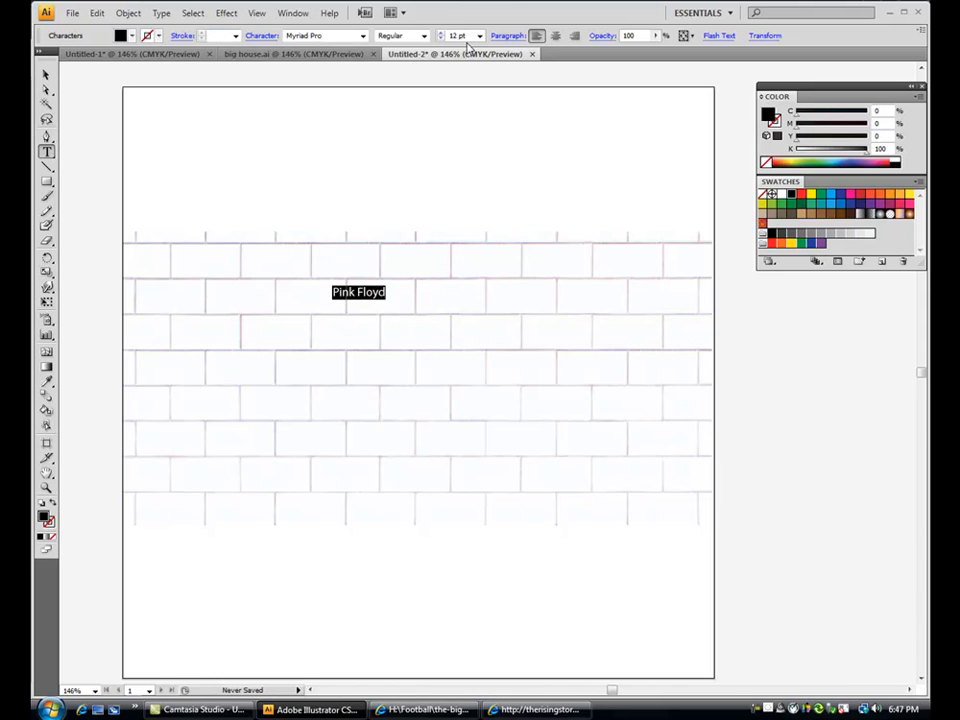
left_click(362, 36)
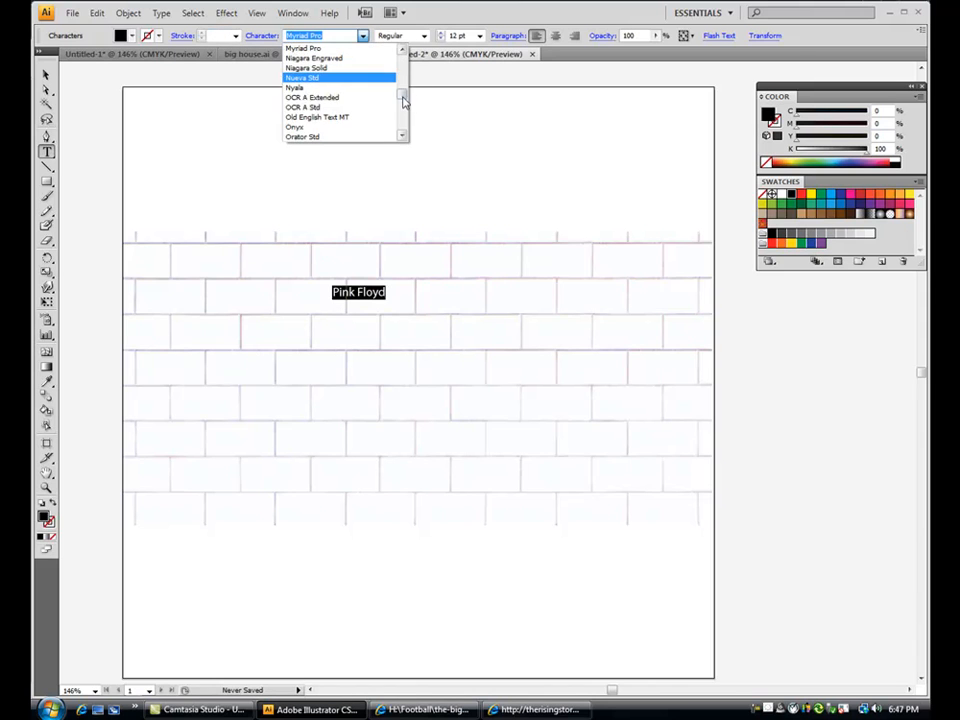
left_click_drag(404, 95, 407, 64)
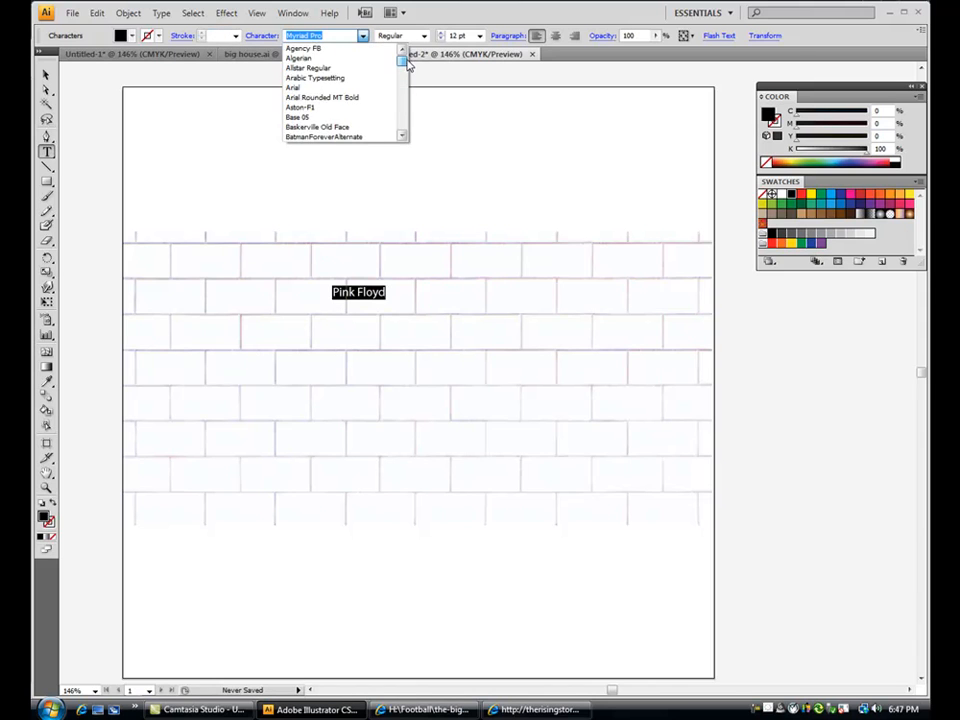
left_click(330, 87)
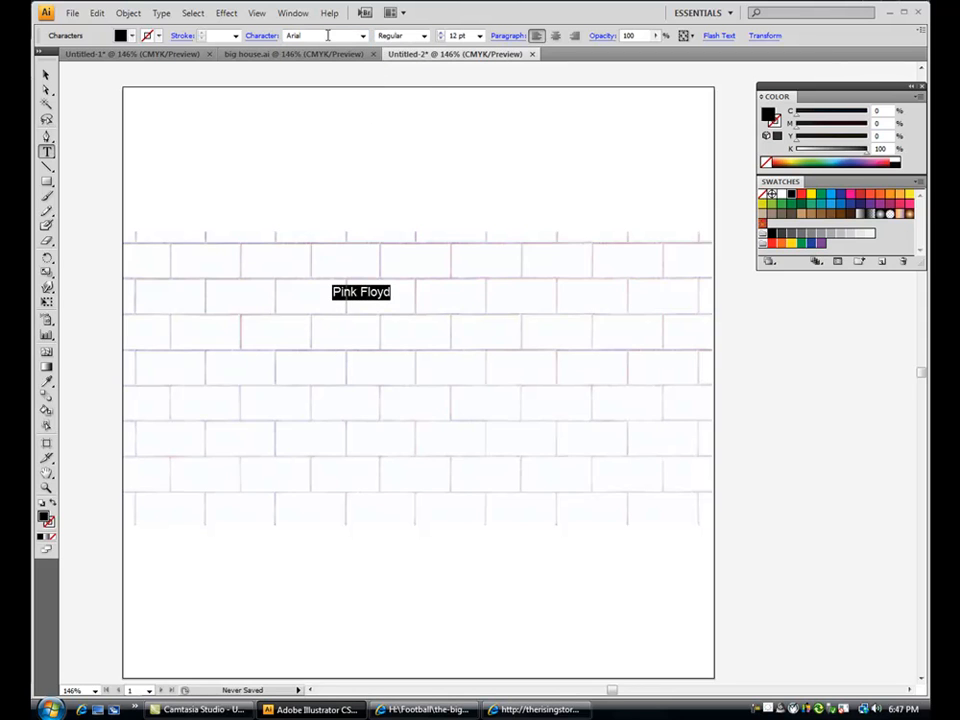
left_click(423, 36)
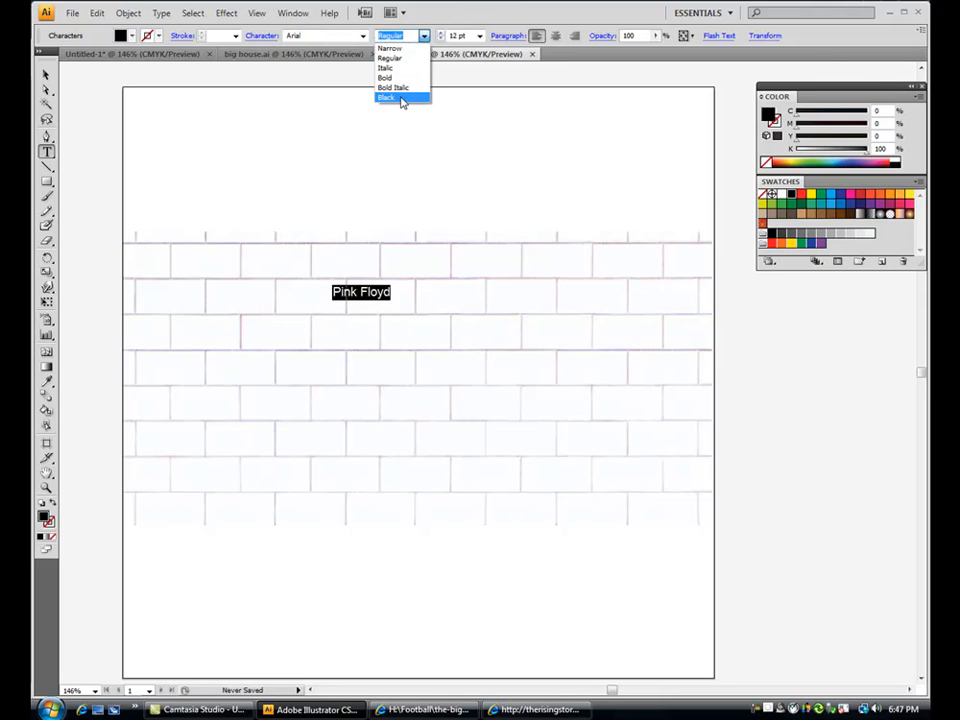
left_click(401, 98)
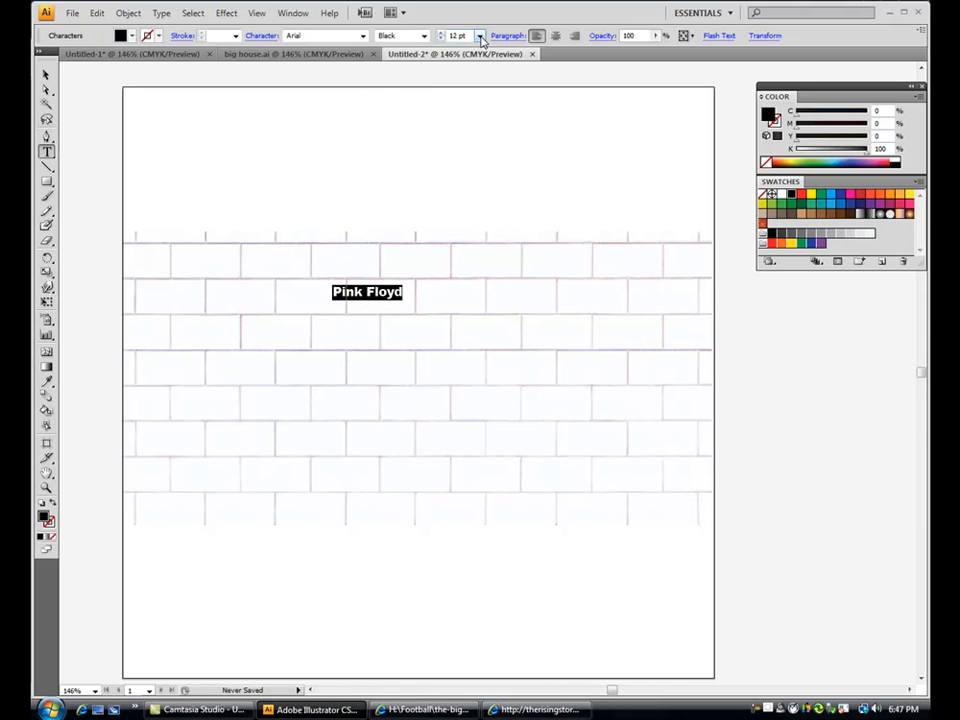
left_click(480, 36)
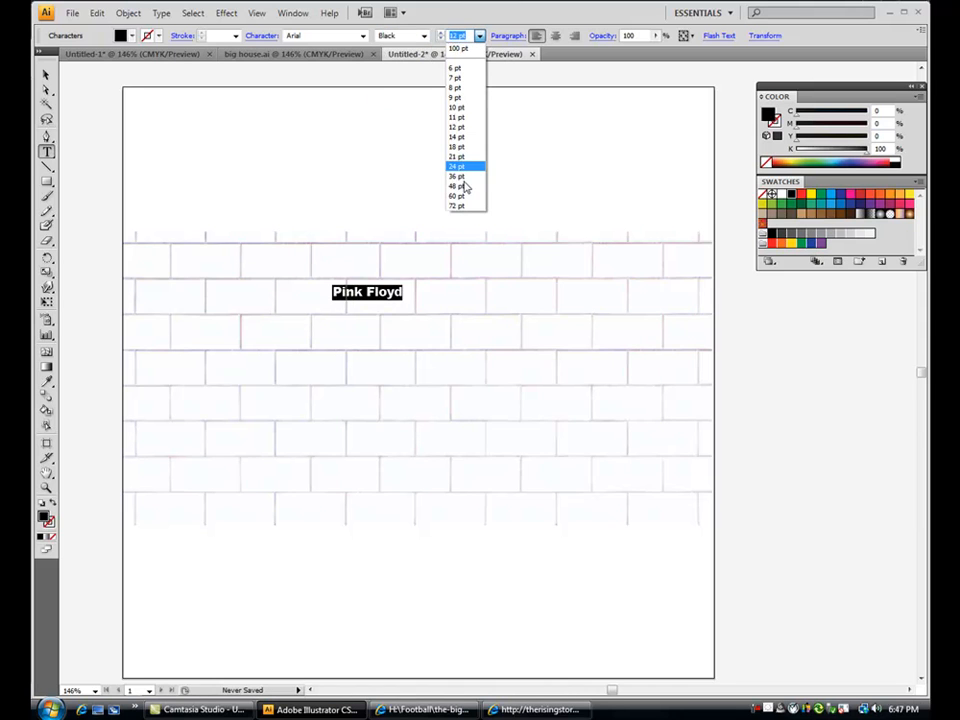
left_click(461, 50)
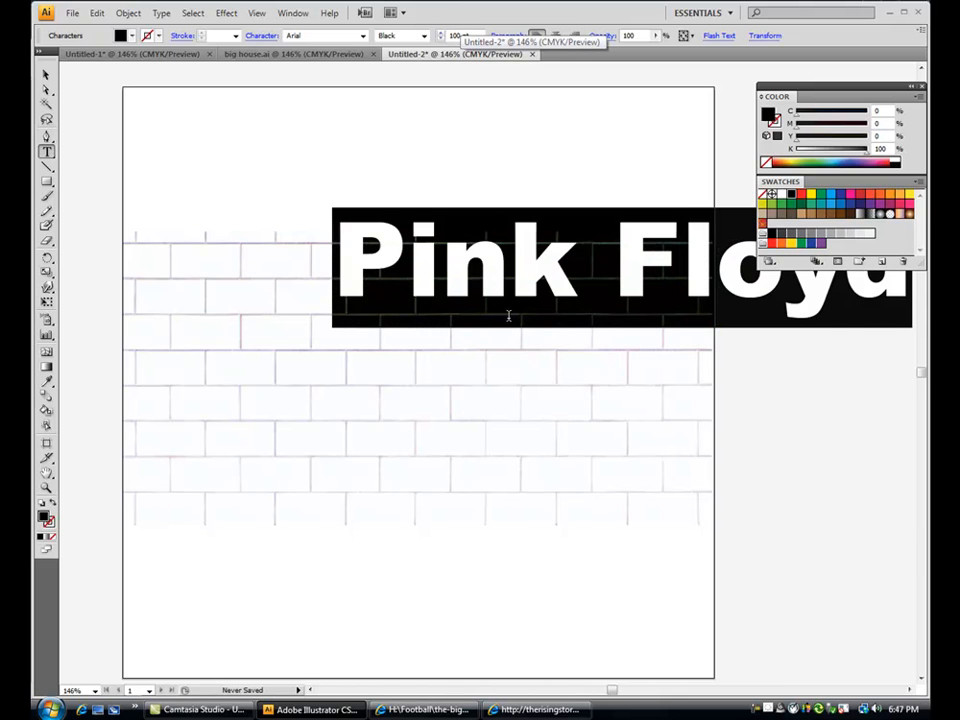
Centre the Pink Floyd text over the brick wall and make a clipping mask from the text and the picture
left_click(45, 89)
left_click_drag(443, 276, 235, 381)
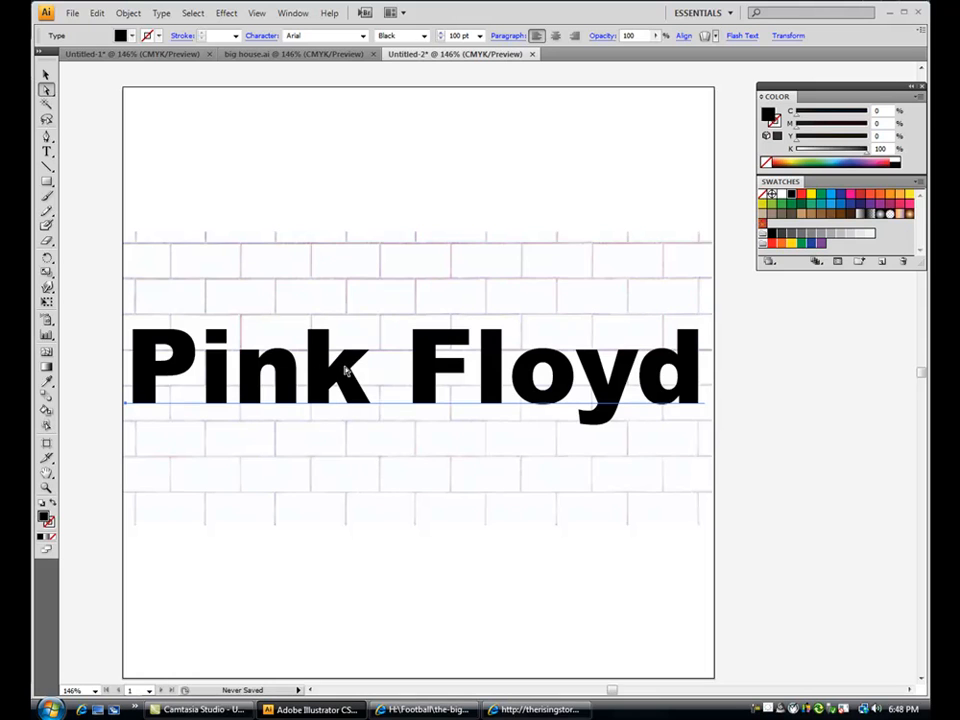
left_click(315, 287)
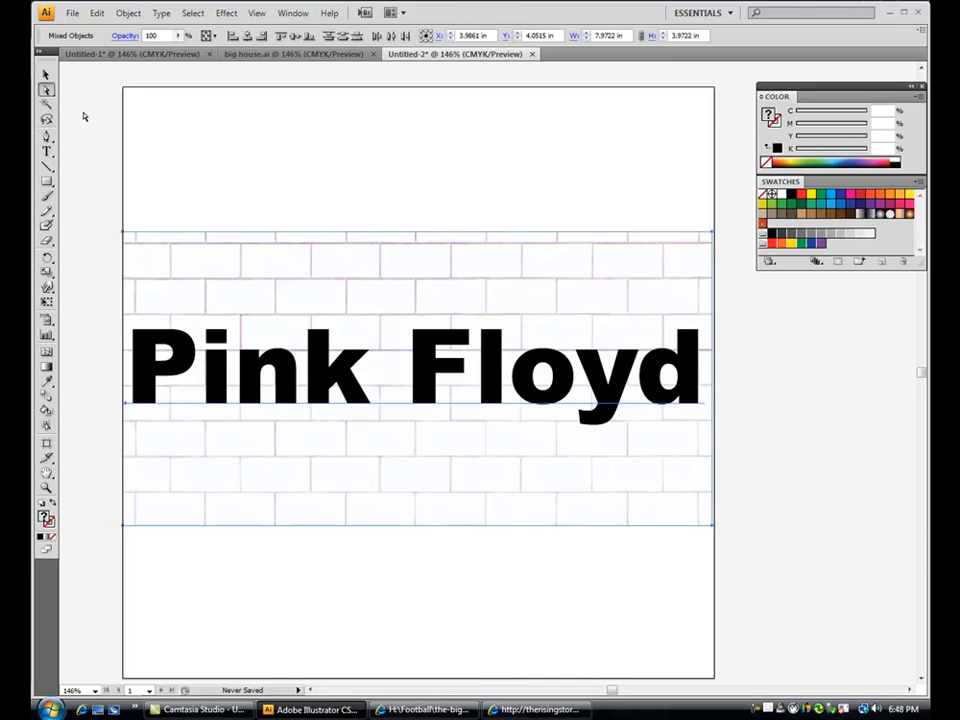
left_click(130, 13)
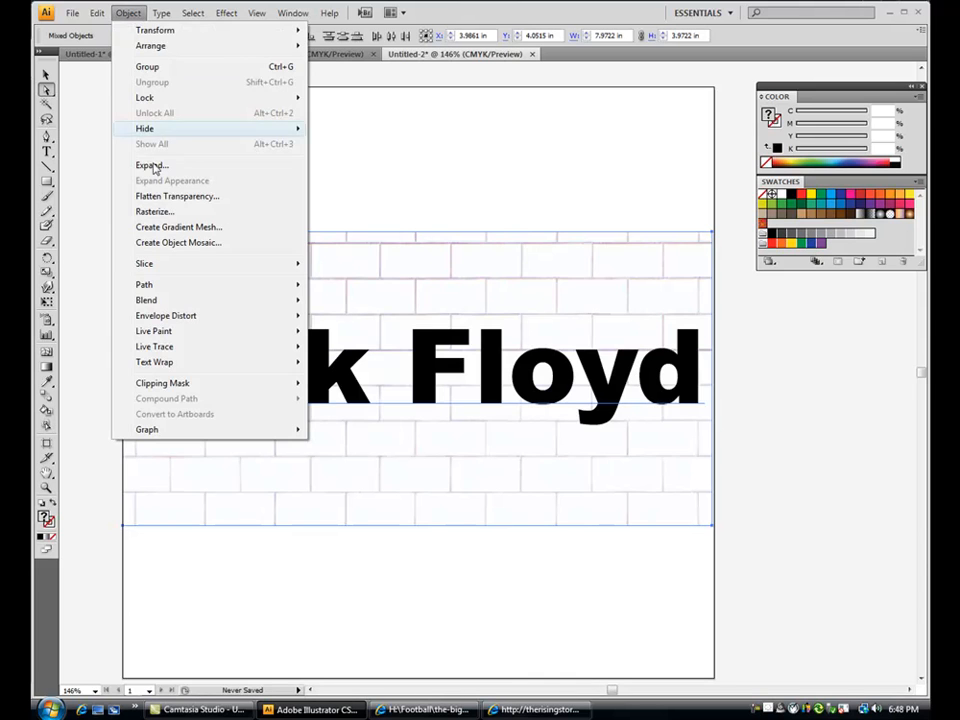
mouse_move(171, 386)
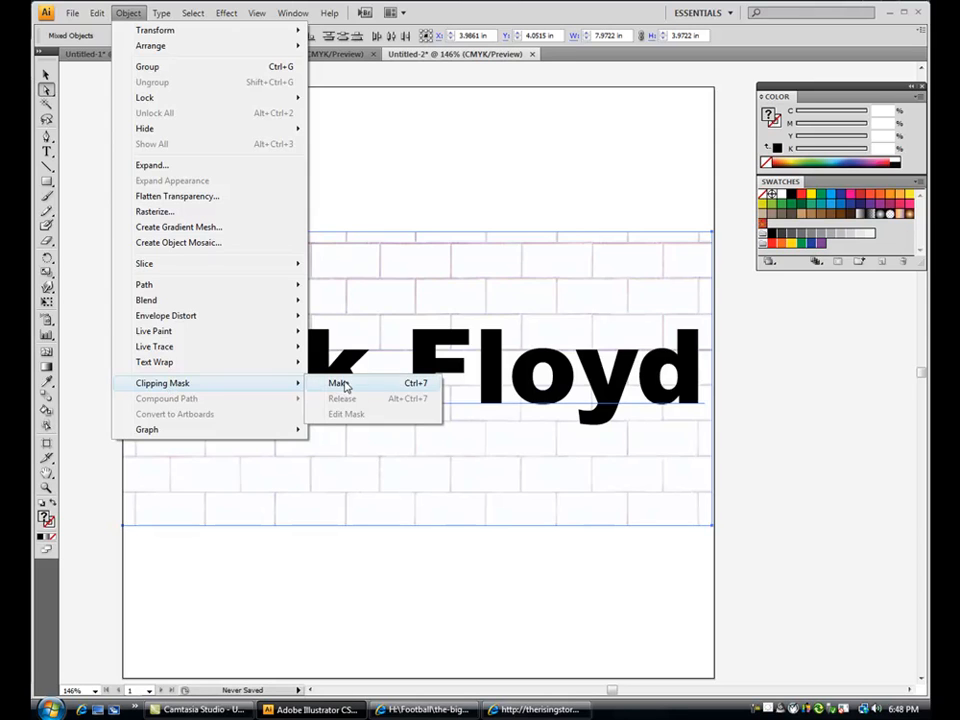
left_click(340, 383)
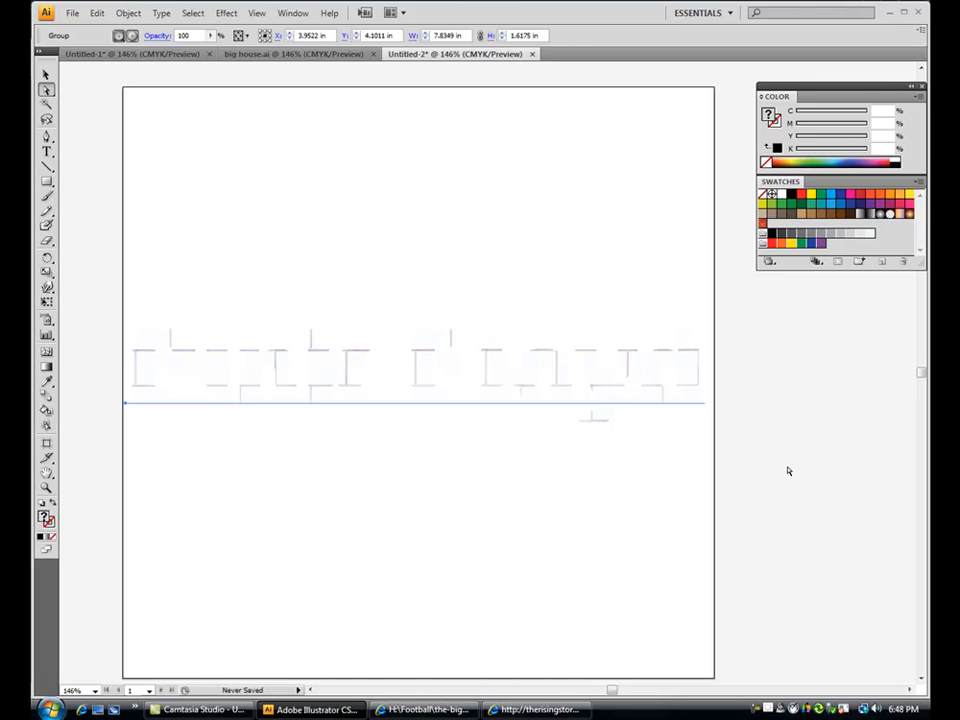
Outline the brick-filled letters with a black stroke and deselect them
left_click(49, 521)
left_click(778, 149)
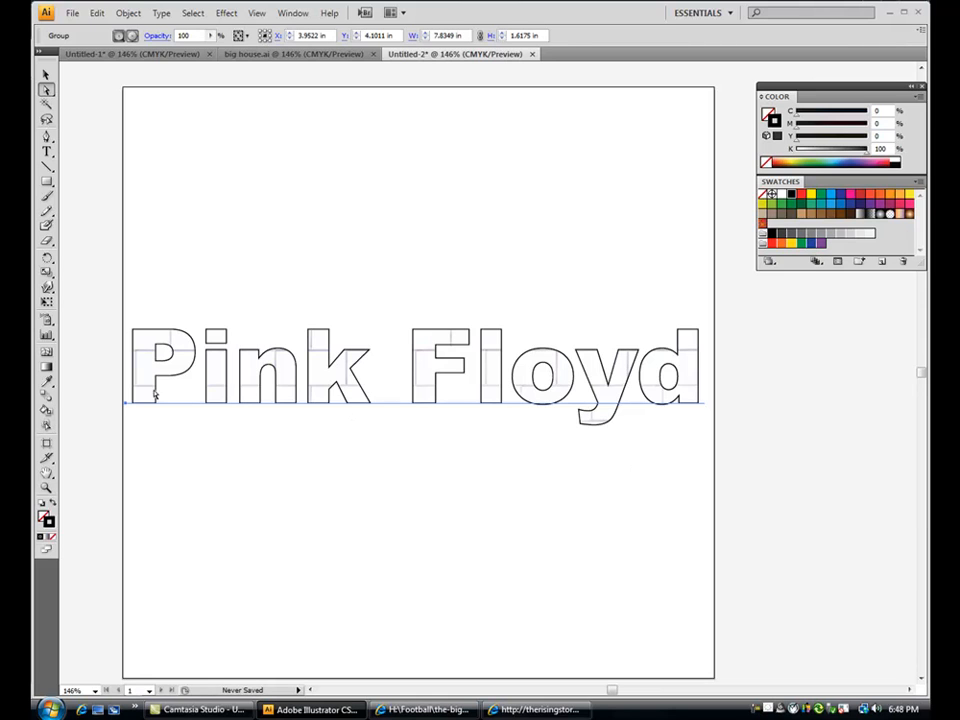
left_click(591, 510)
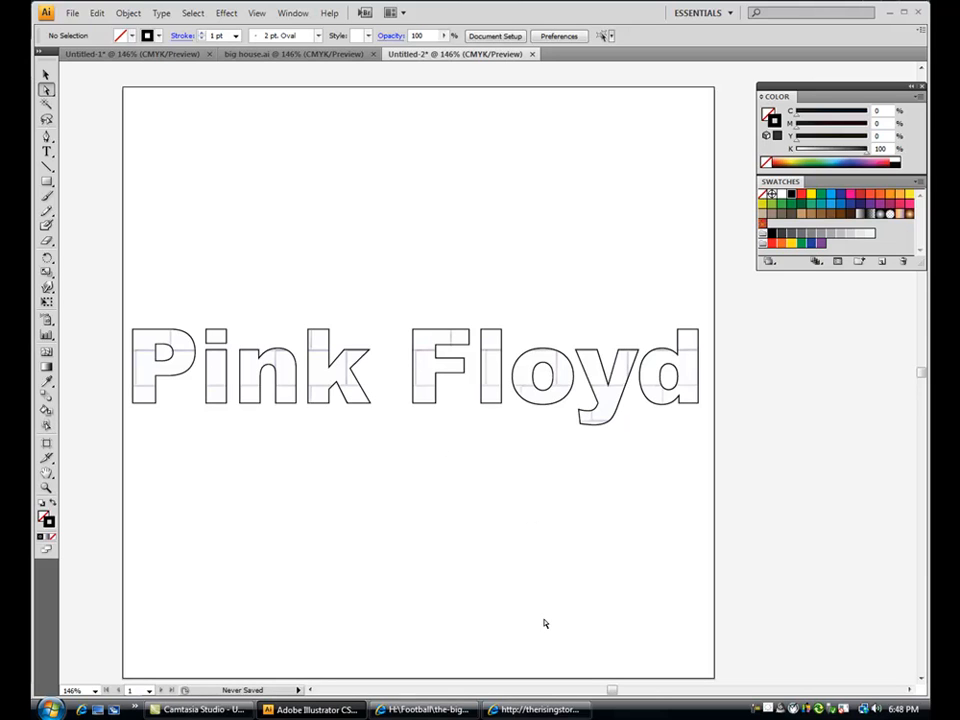
Show the finished big house.ai document
left_click(295, 54)
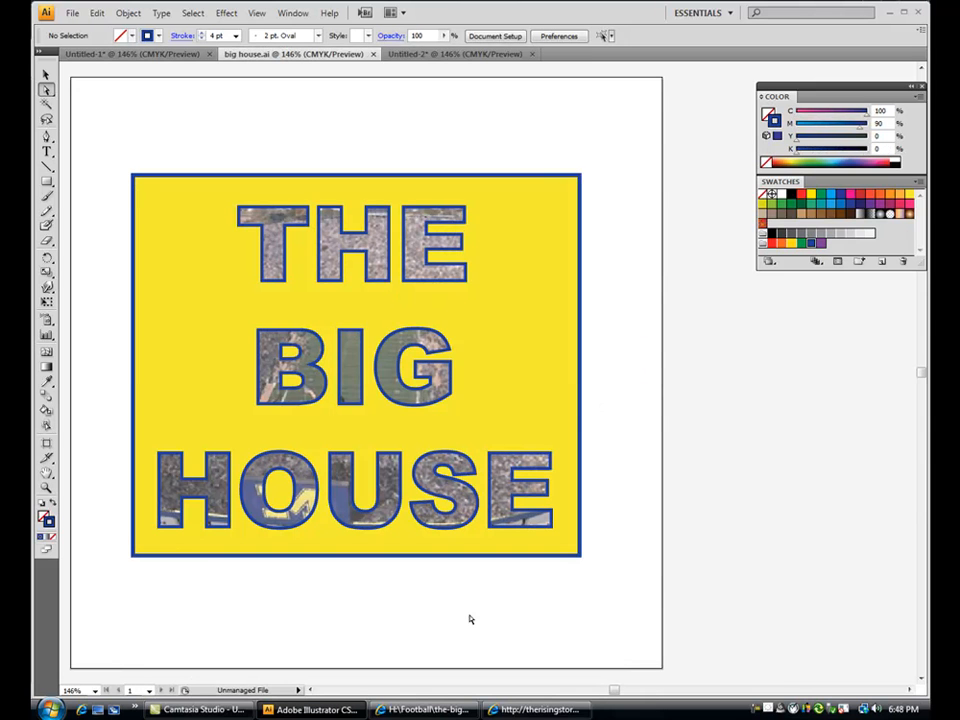